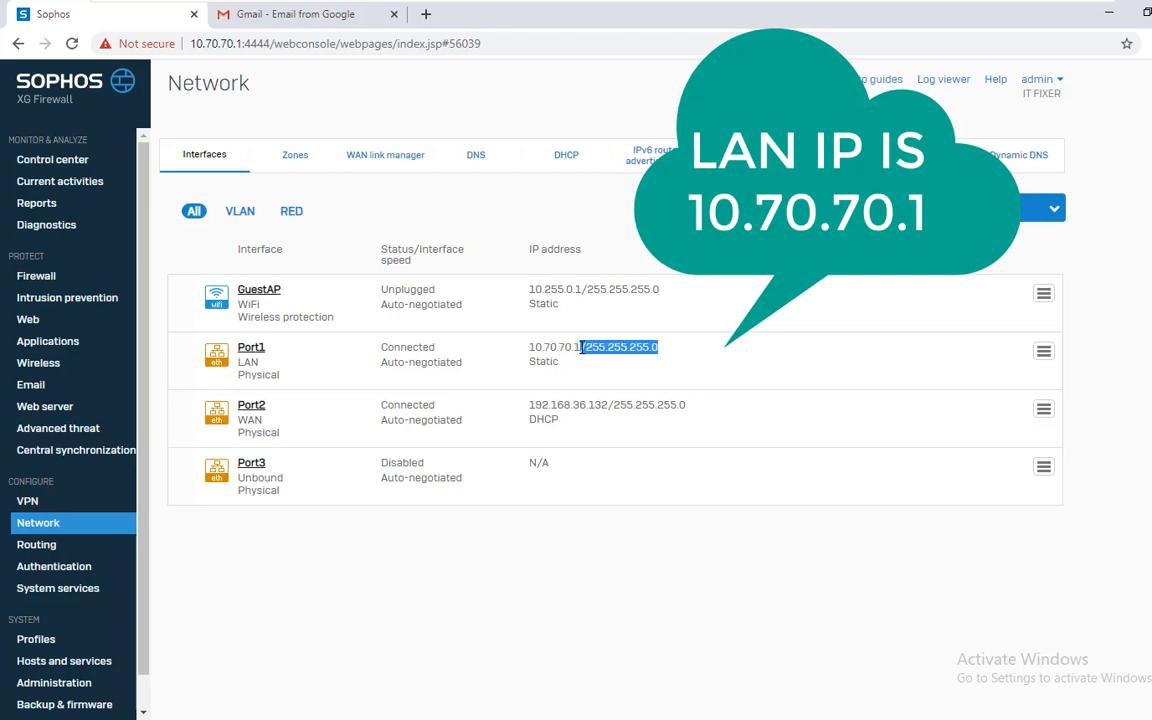
- Examine the IP addresses assigned to the LAN interface Port1 and the WAN interface Port2
left_click_drag(238, 362, 258, 362)
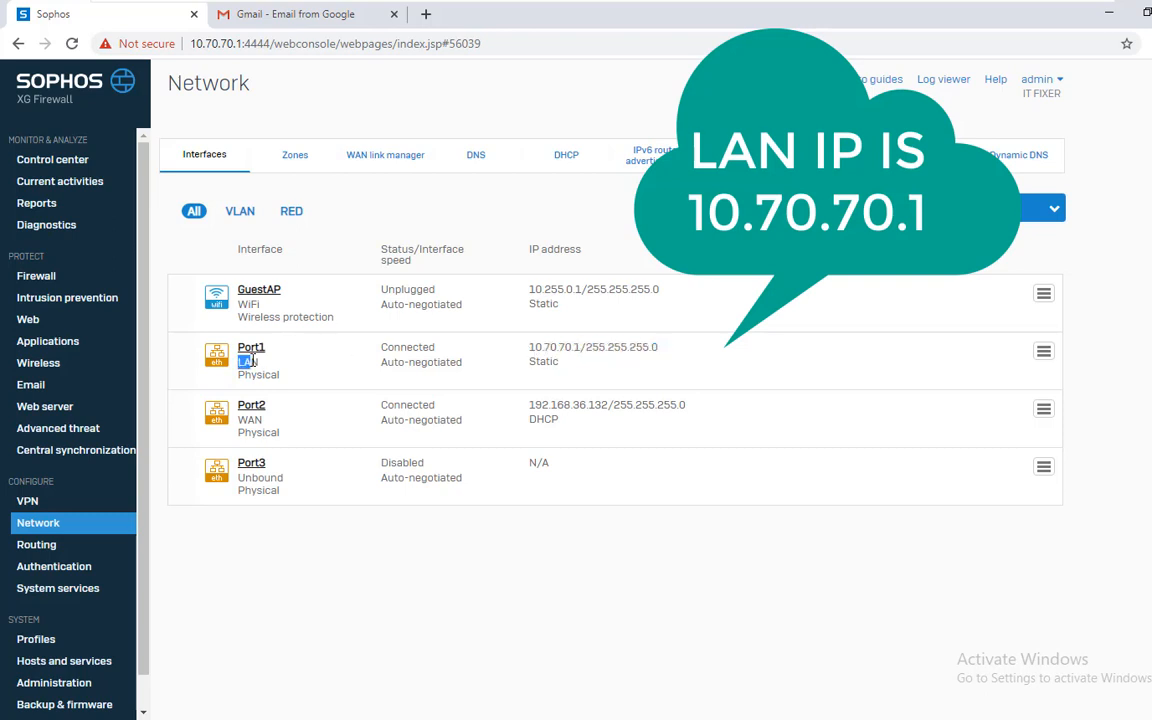
left_click_drag(530, 347, 567, 347)
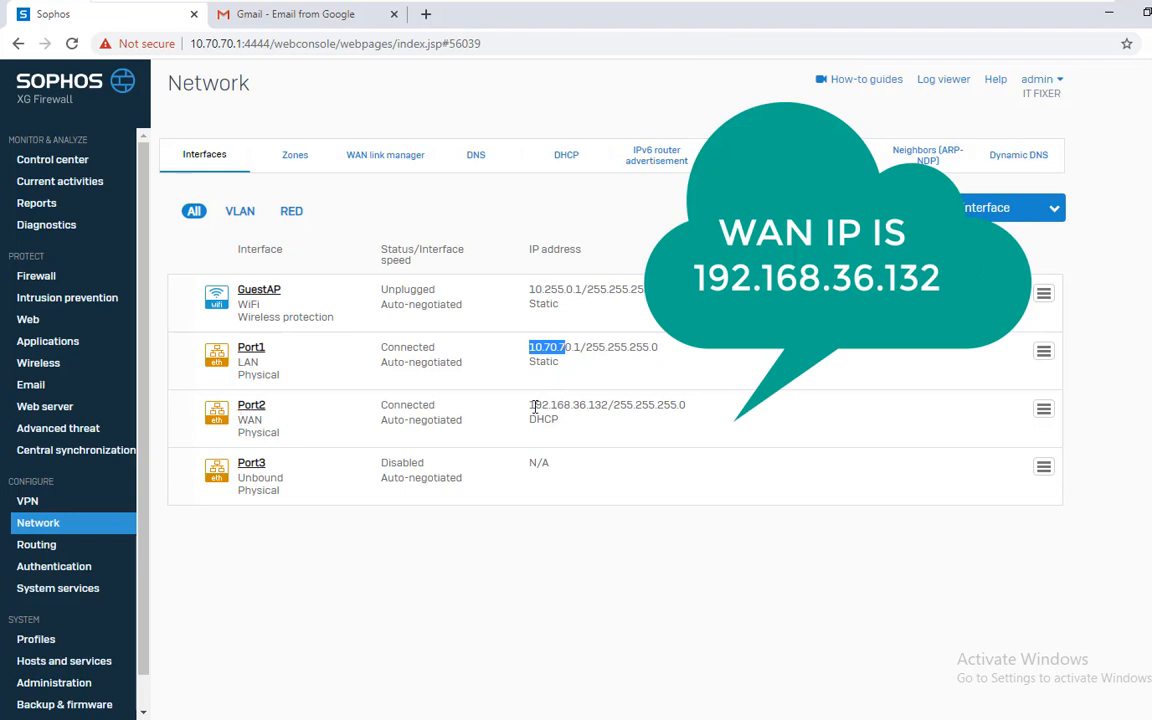
left_click_drag(531, 405, 607, 405)
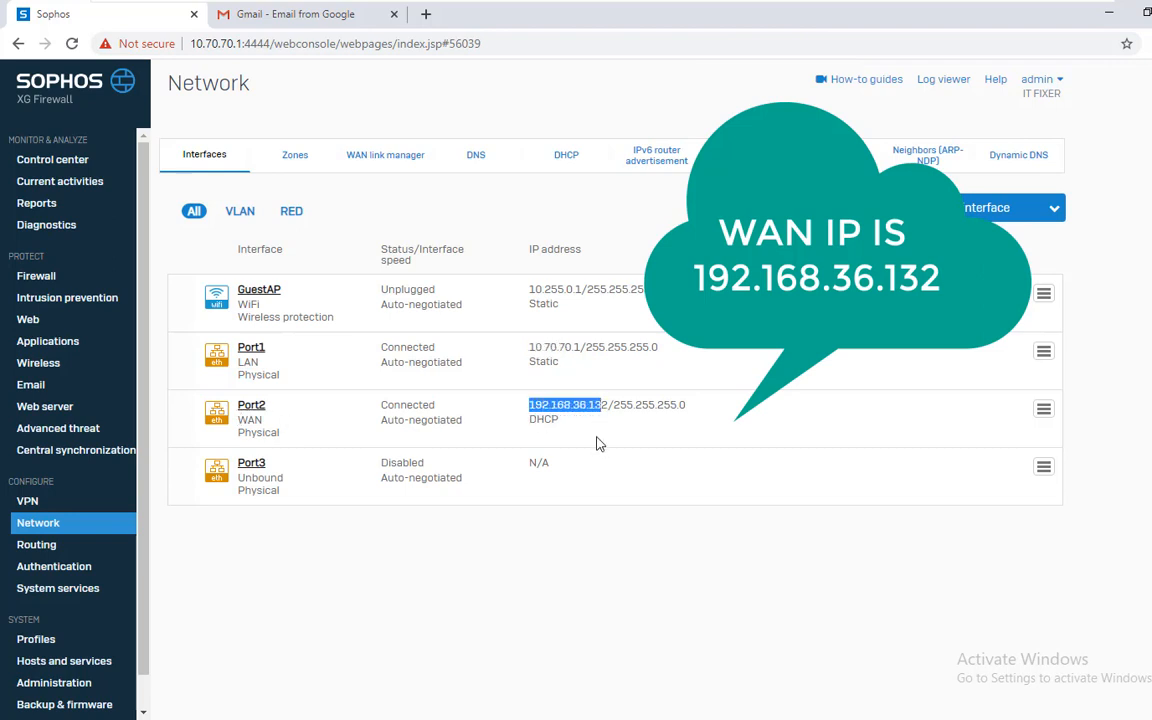
left_click(581, 438)
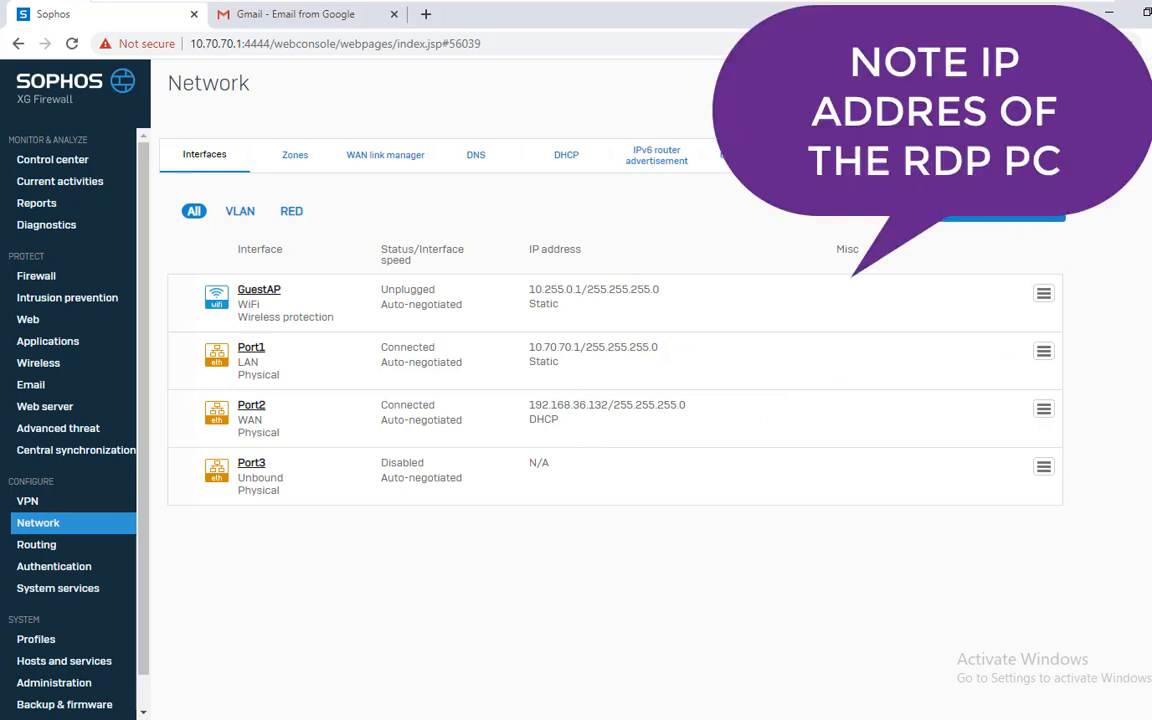
- Check the IPv4 address in the RDP computer's Ethernet0 connection details and close the network windows
right_click(1066, 719)
left_click(1066, 715)
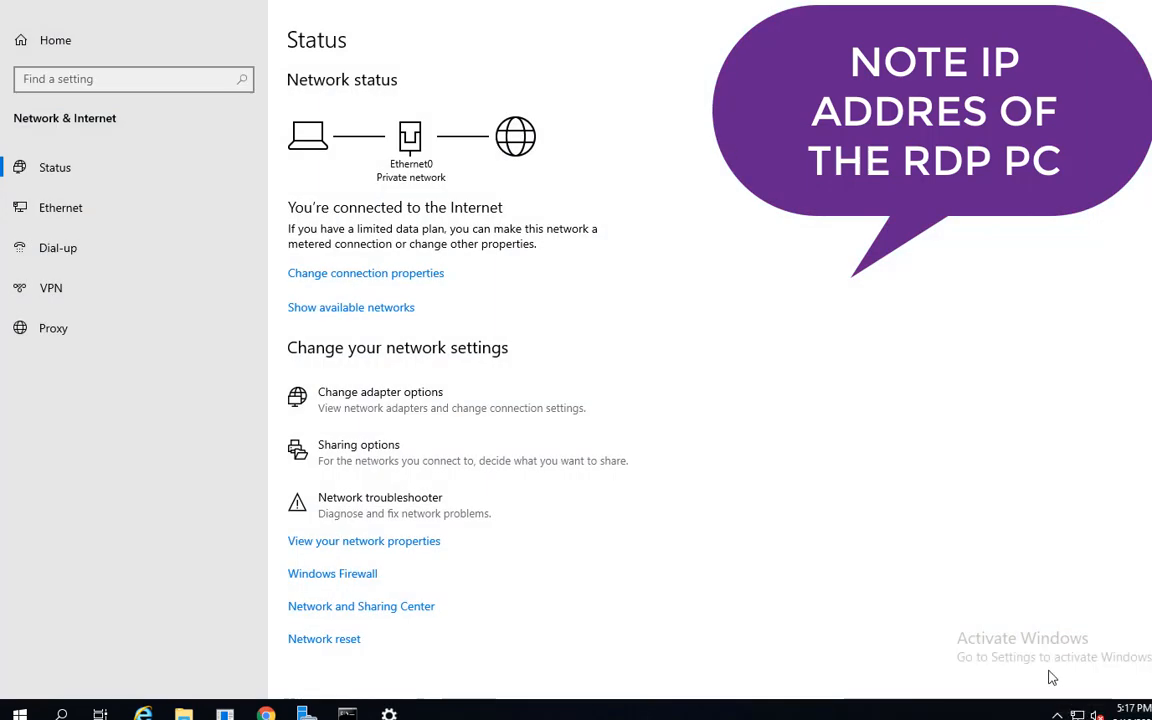
left_click(372, 409)
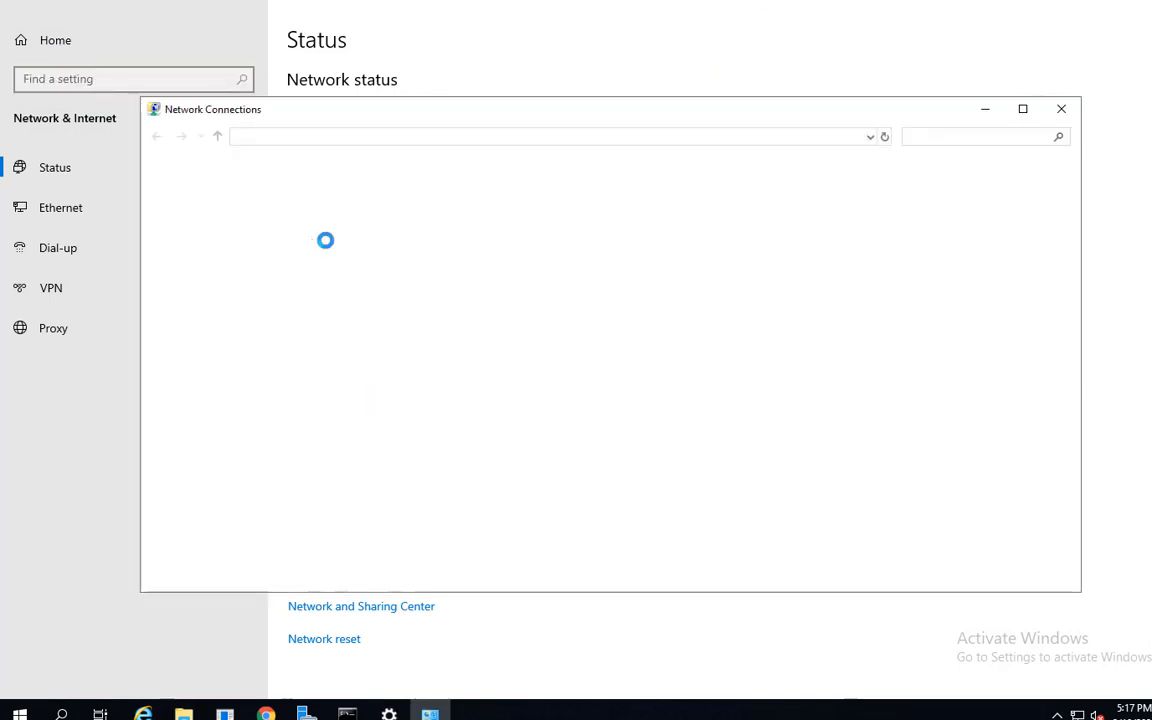
double_click(236, 216)
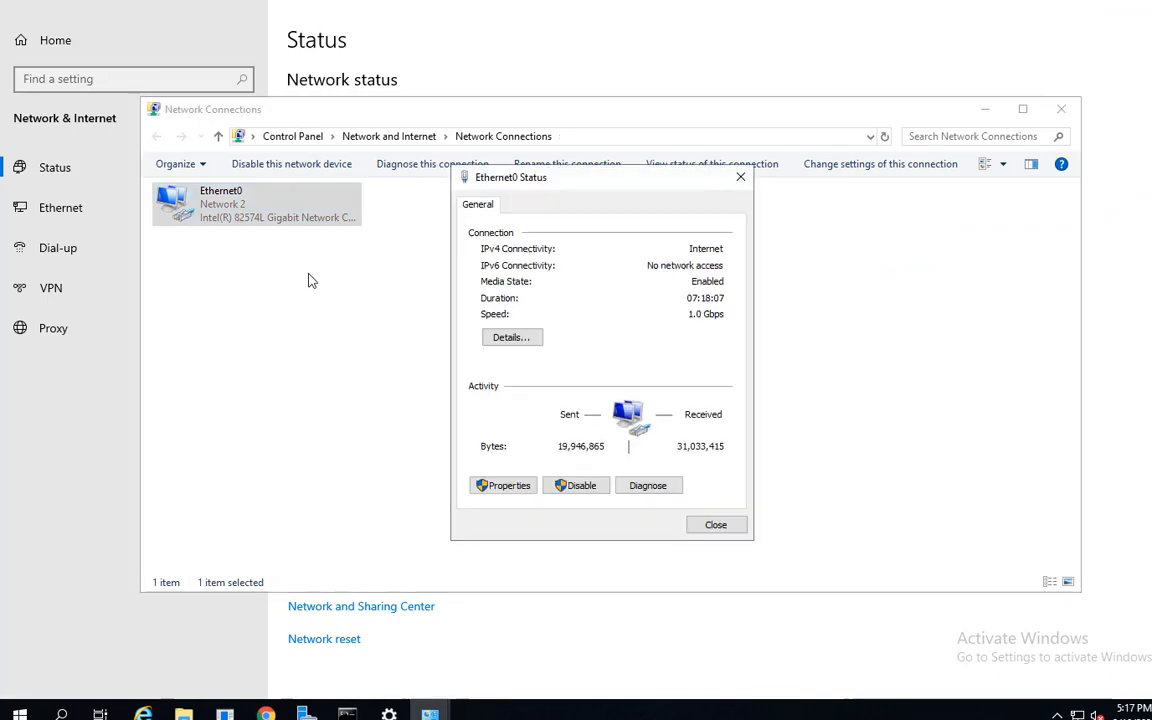
left_click(530, 340)
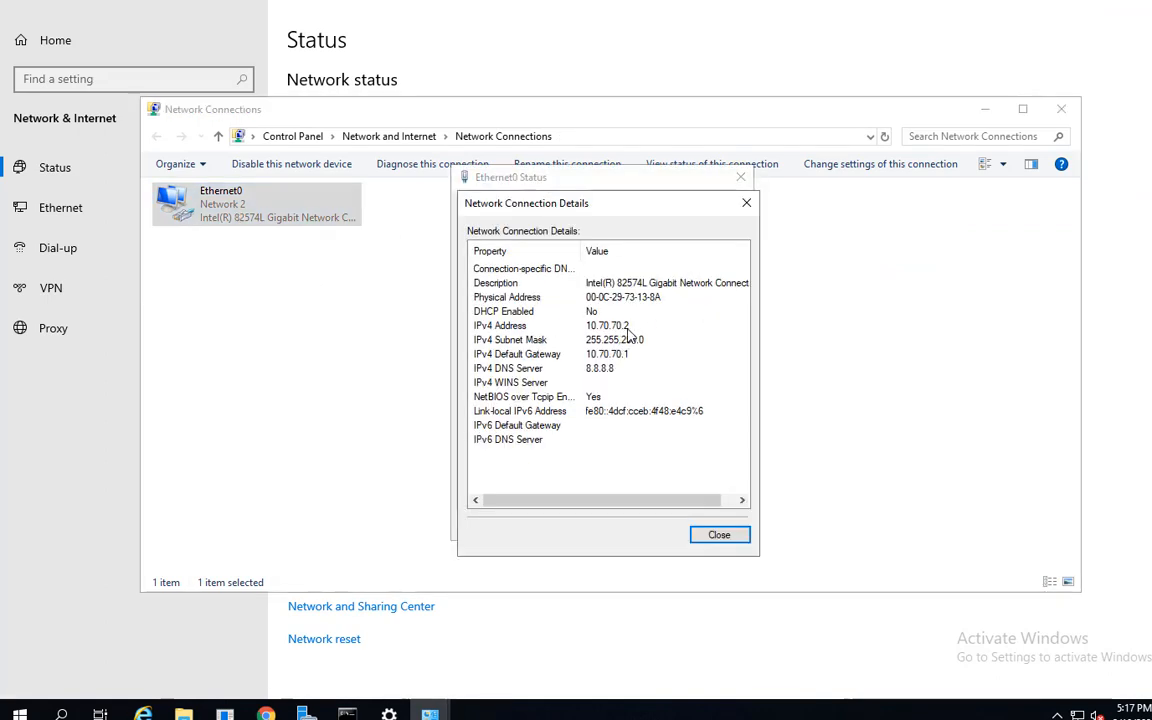
left_click(672, 327)
left_click(719, 535)
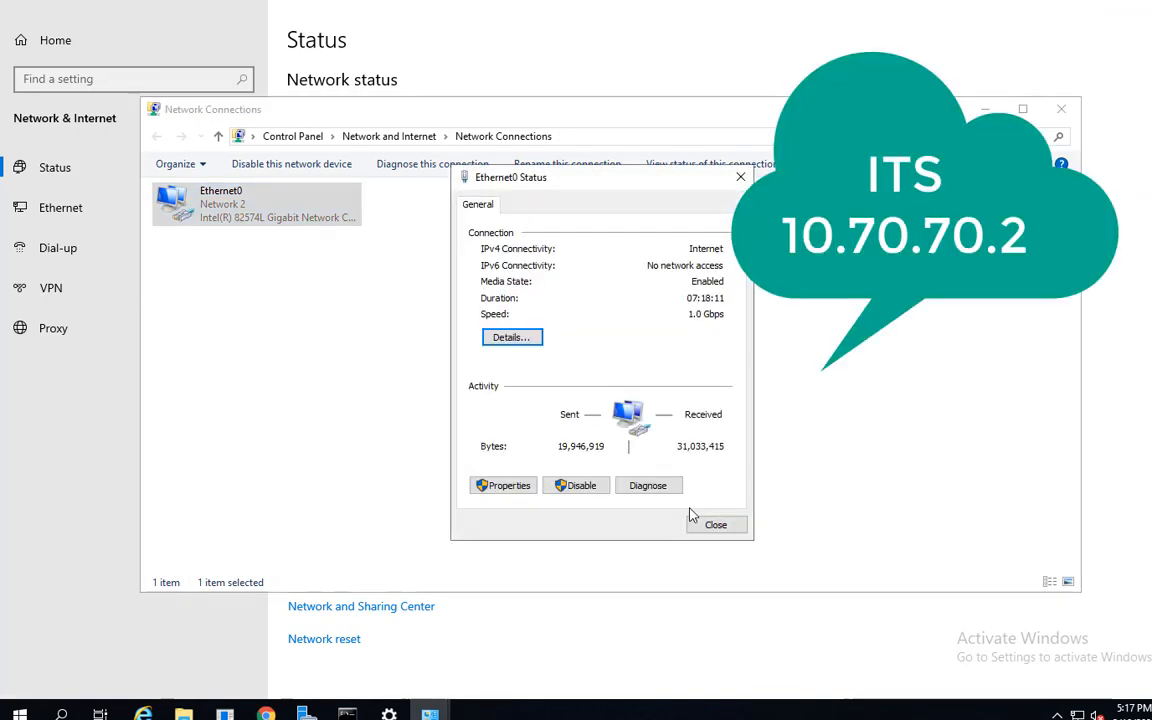
left_click(713, 524)
left_click(1061, 110)
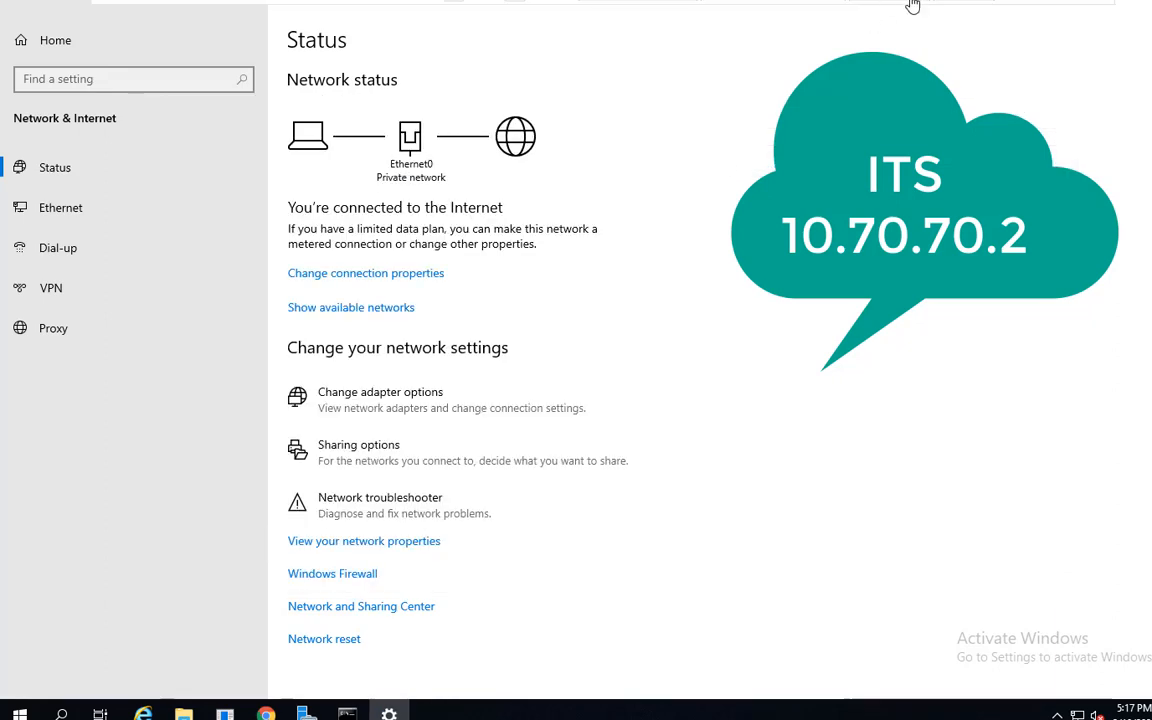
- Switch to the remote Windows 7 computer and check its IPv4 address in the Local Area Connection details
left_click(962, 4)
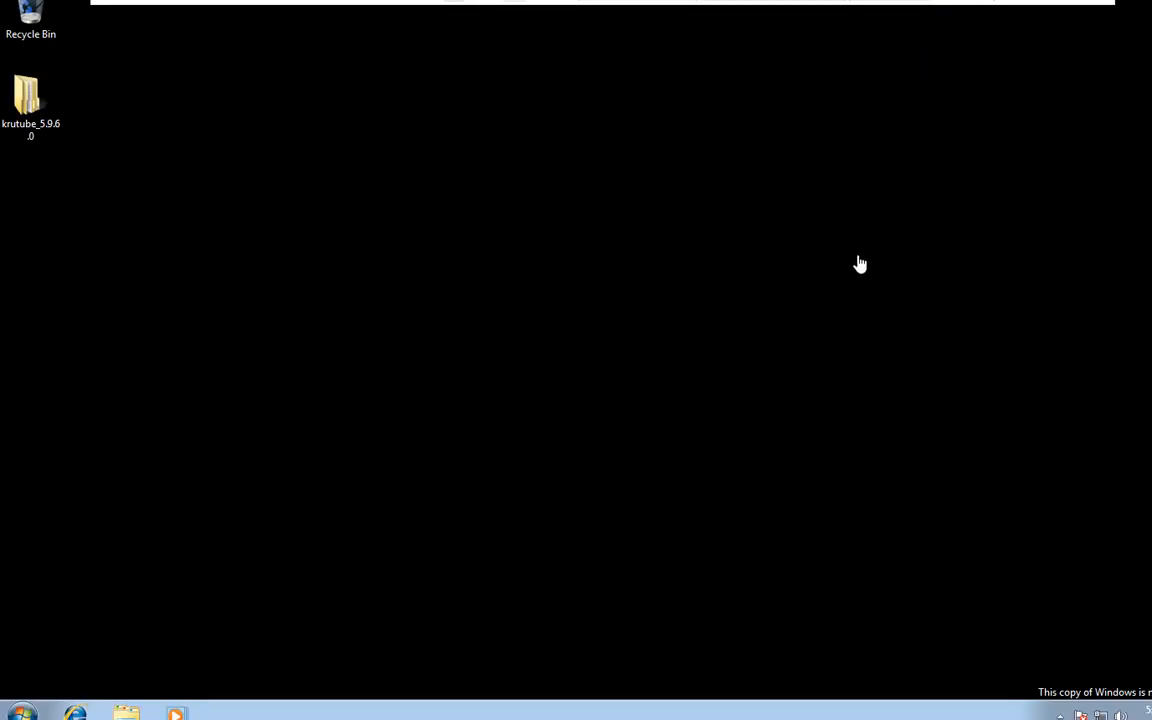
right_click(1098, 713)
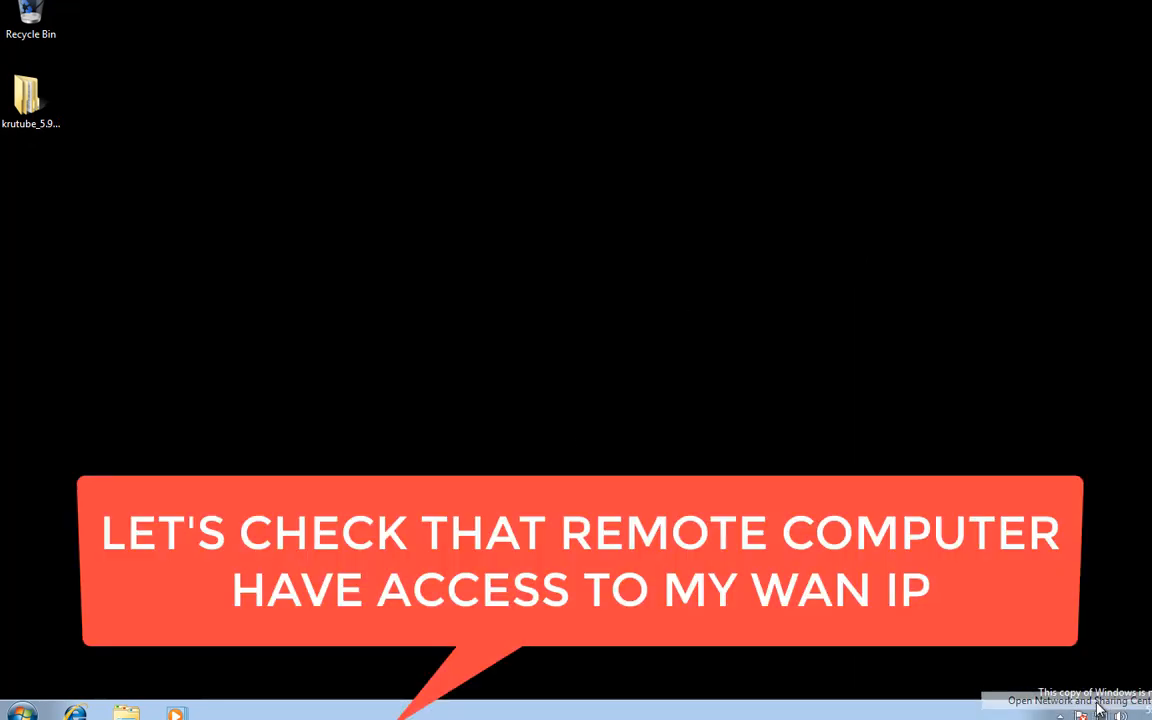
left_click(1097, 701)
left_click(812, 302)
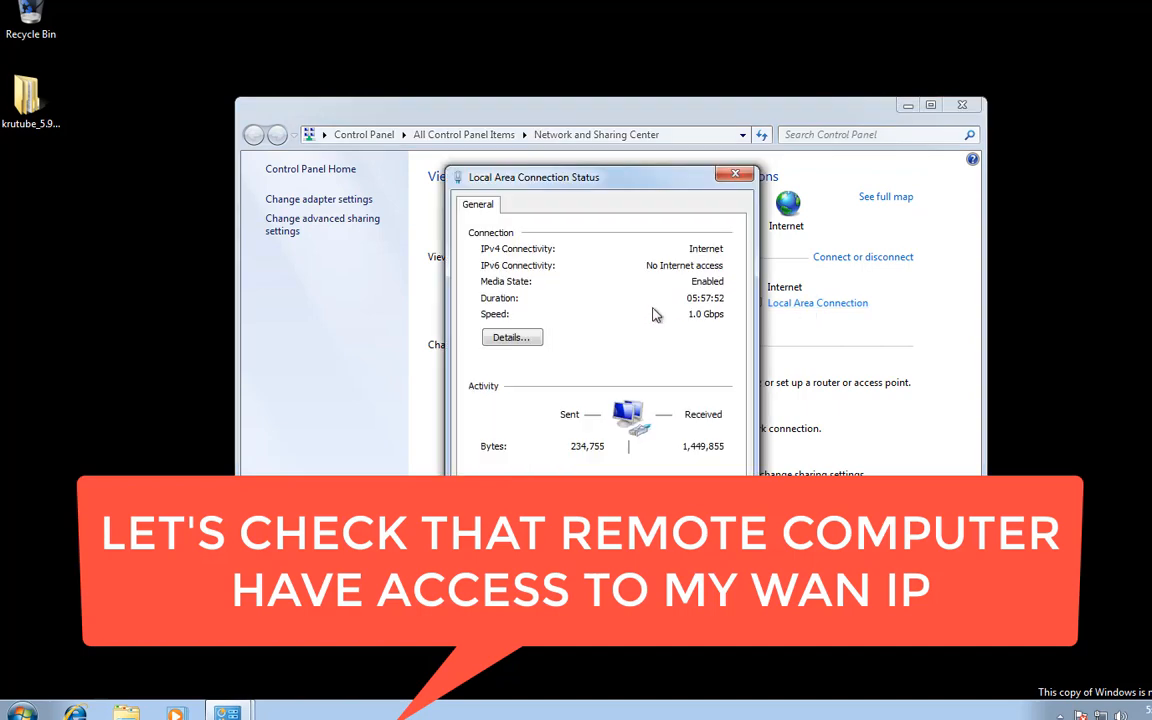
left_click(511, 337)
left_click(620, 326)
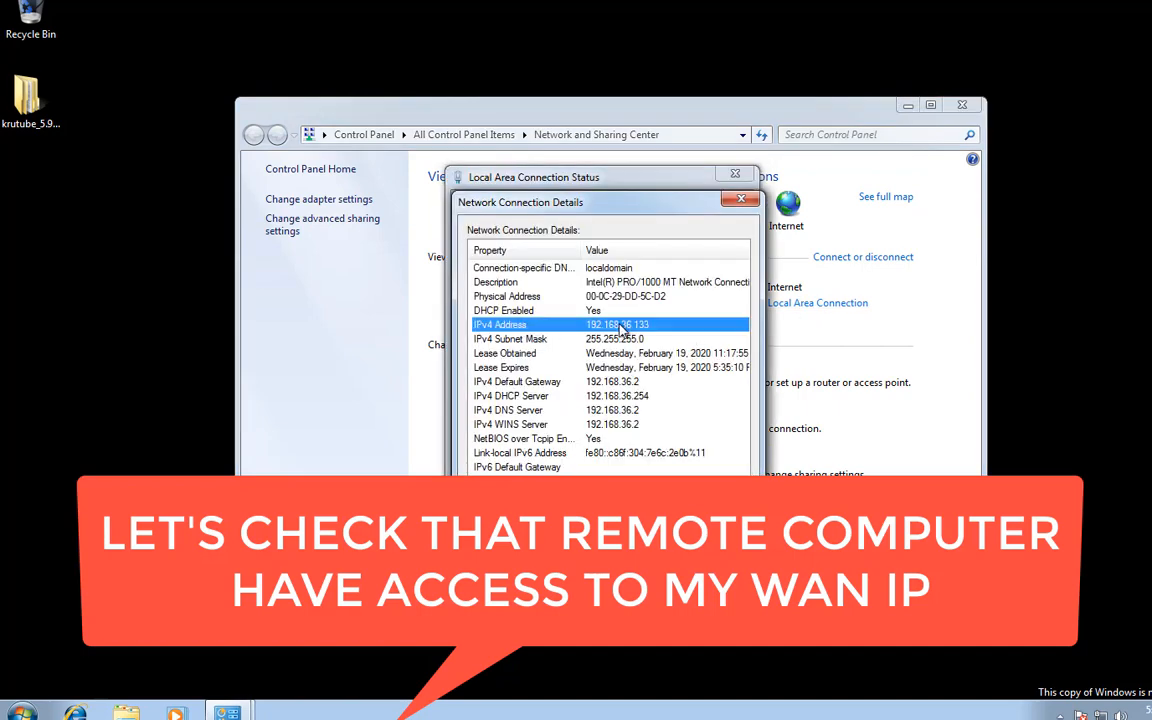
left_click(718, 545)
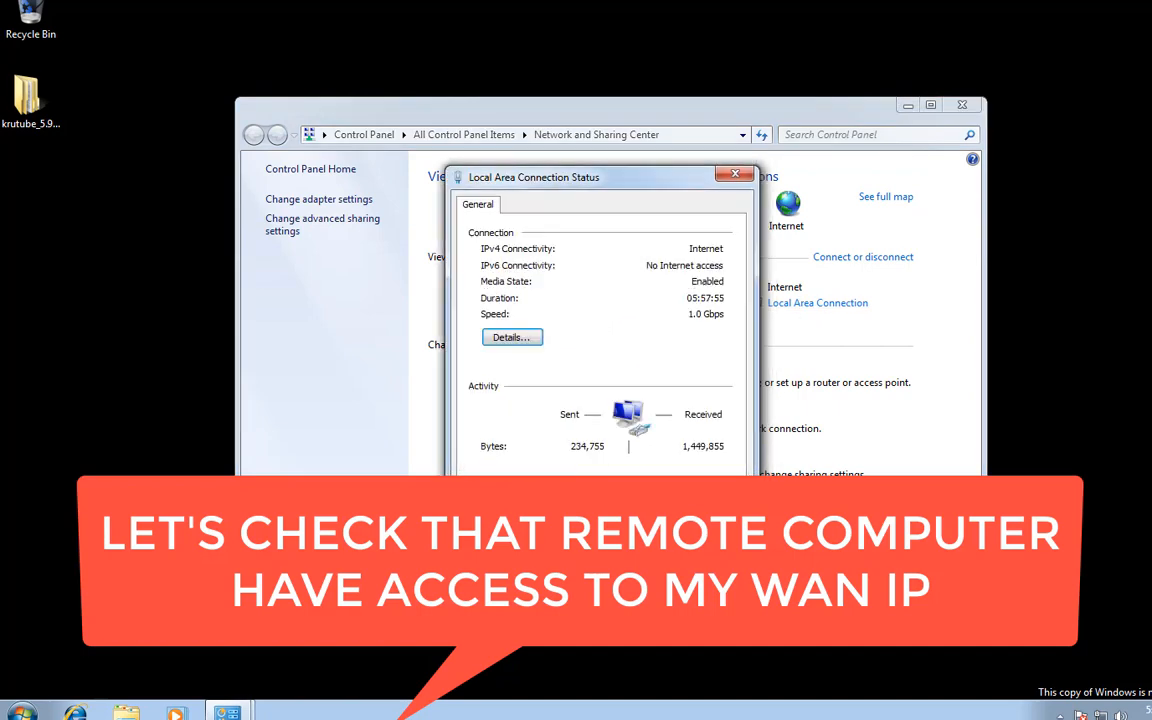
left_click(735, 175)
left_click(962, 104)
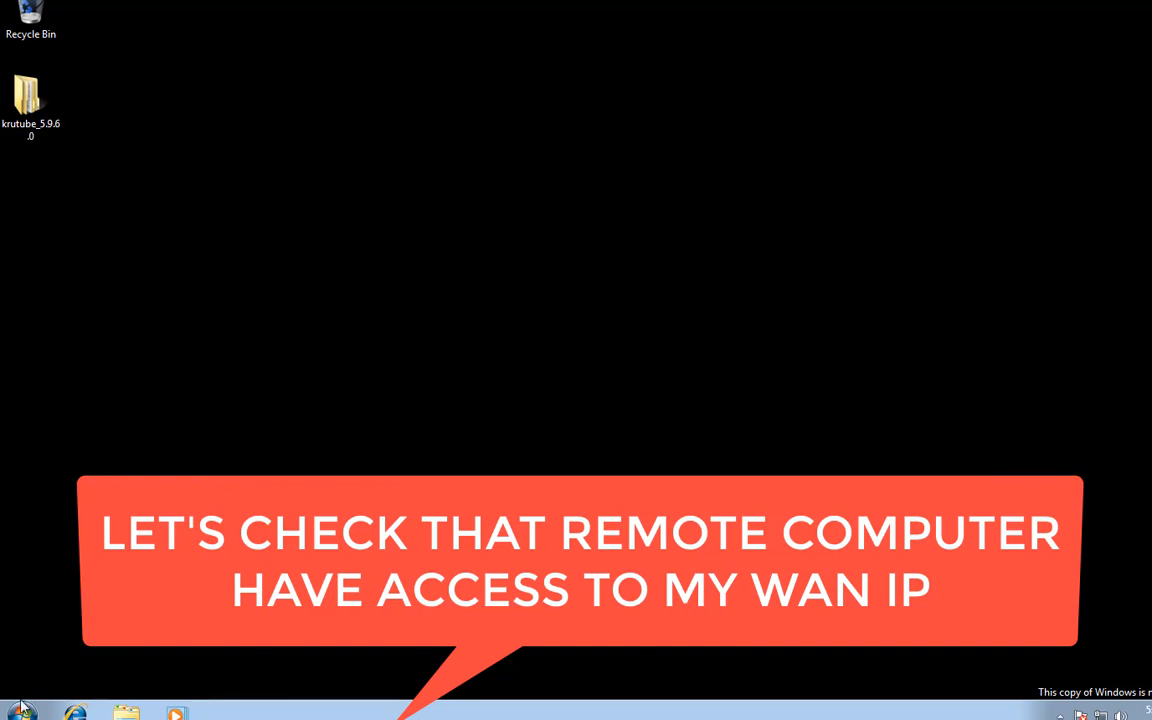
- Open a command prompt on the remote computer and ping the firewall's WAN address 192.168.36.132
left_click(22, 710)
type("cmd")
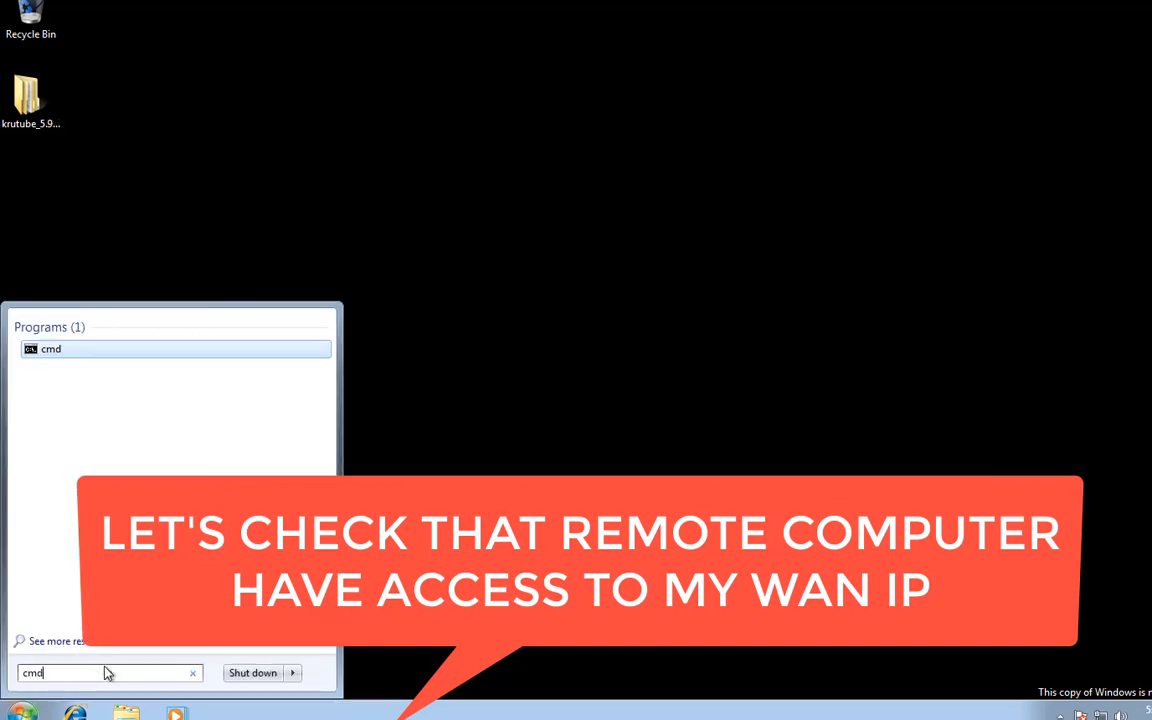
key("Return")
type("ping 192.168.36.")
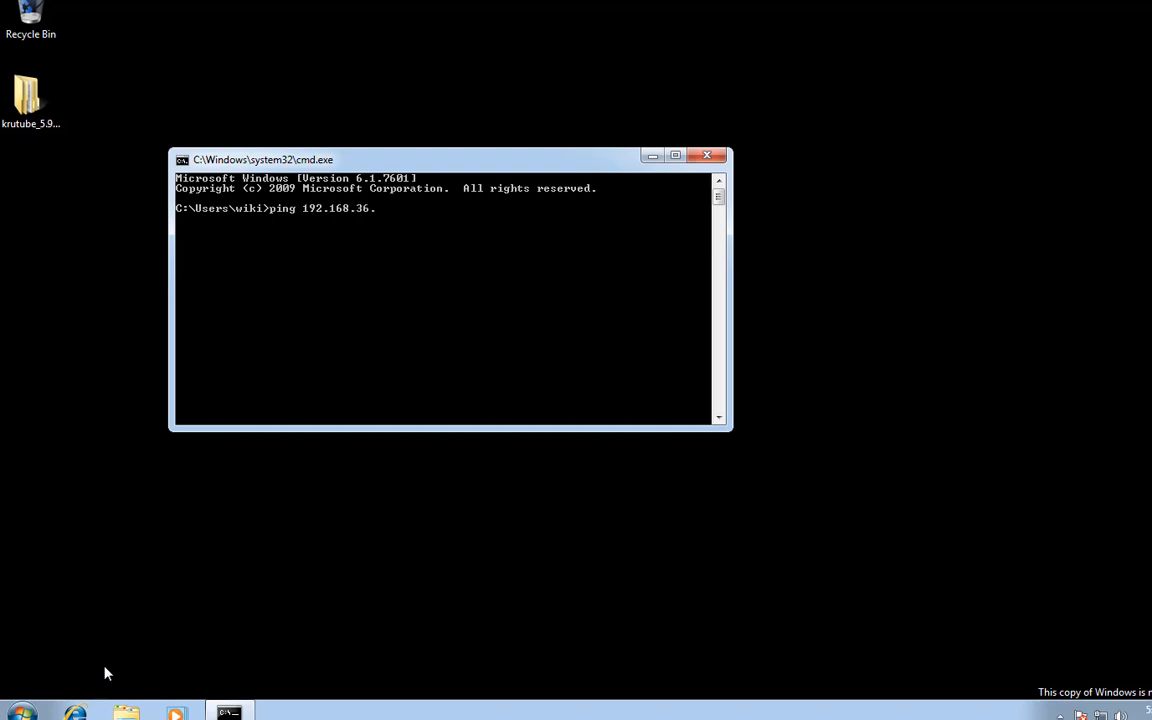
type("2")
key("Return")
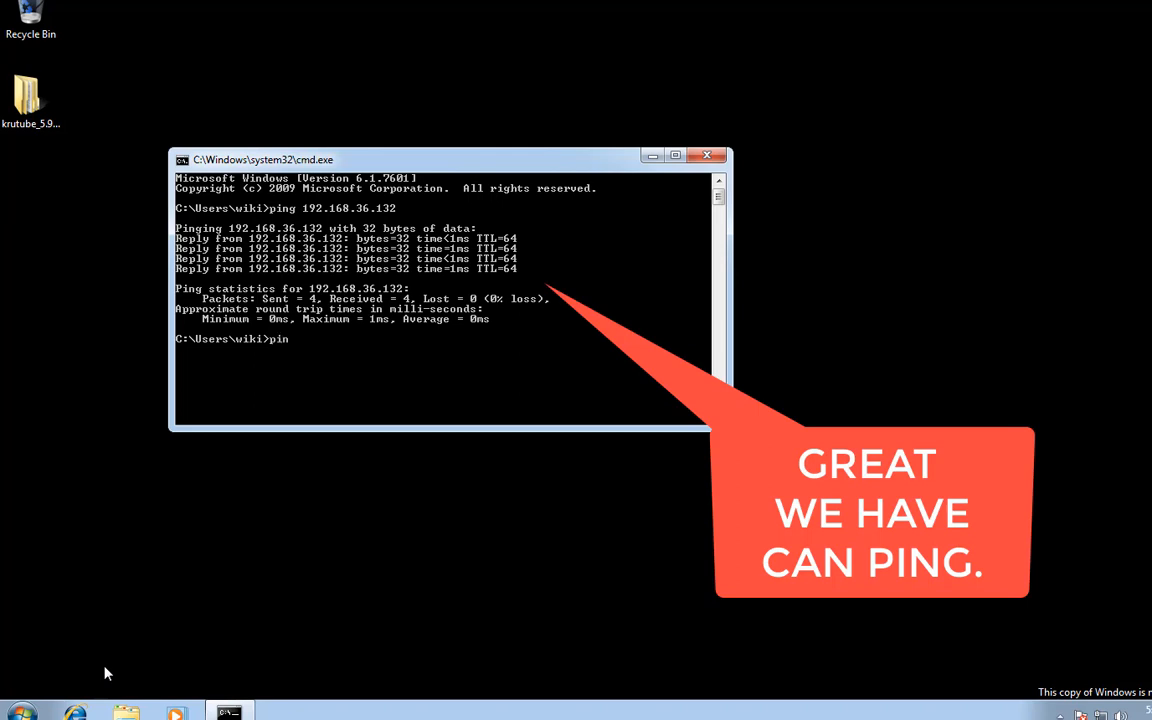
- Ping the RDP computer's internal address 10.70.70.2 and stop the ping before it completes
type("0.70.")
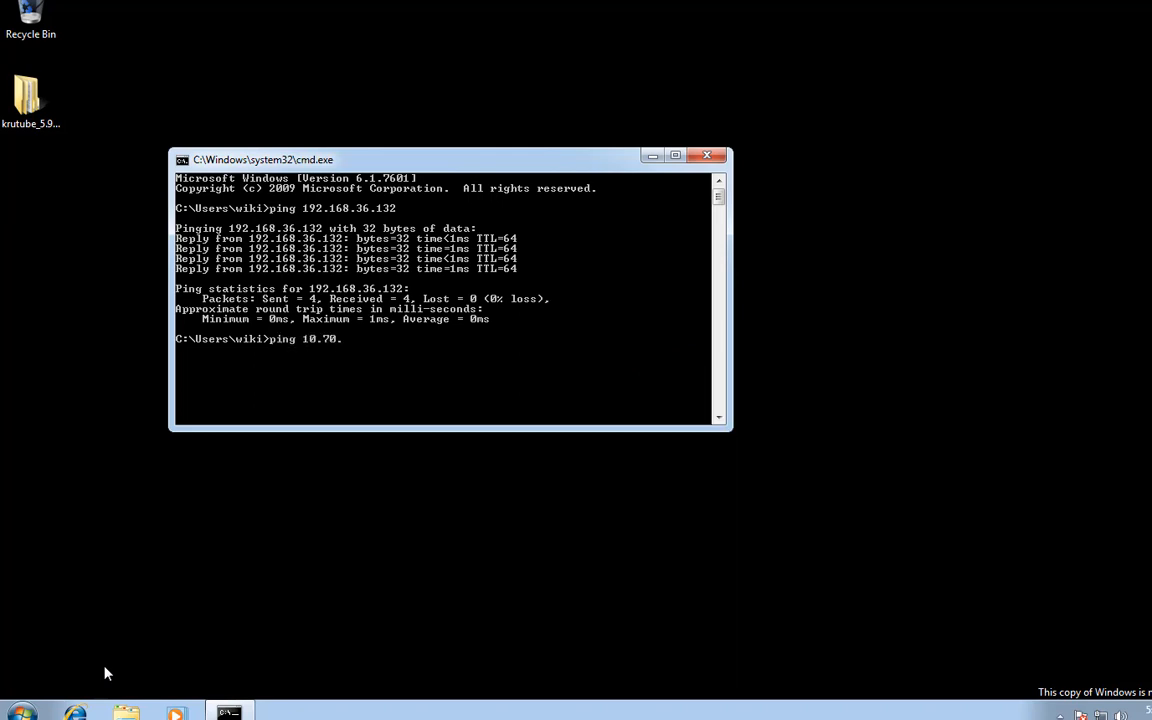
type("2")
key("Return")
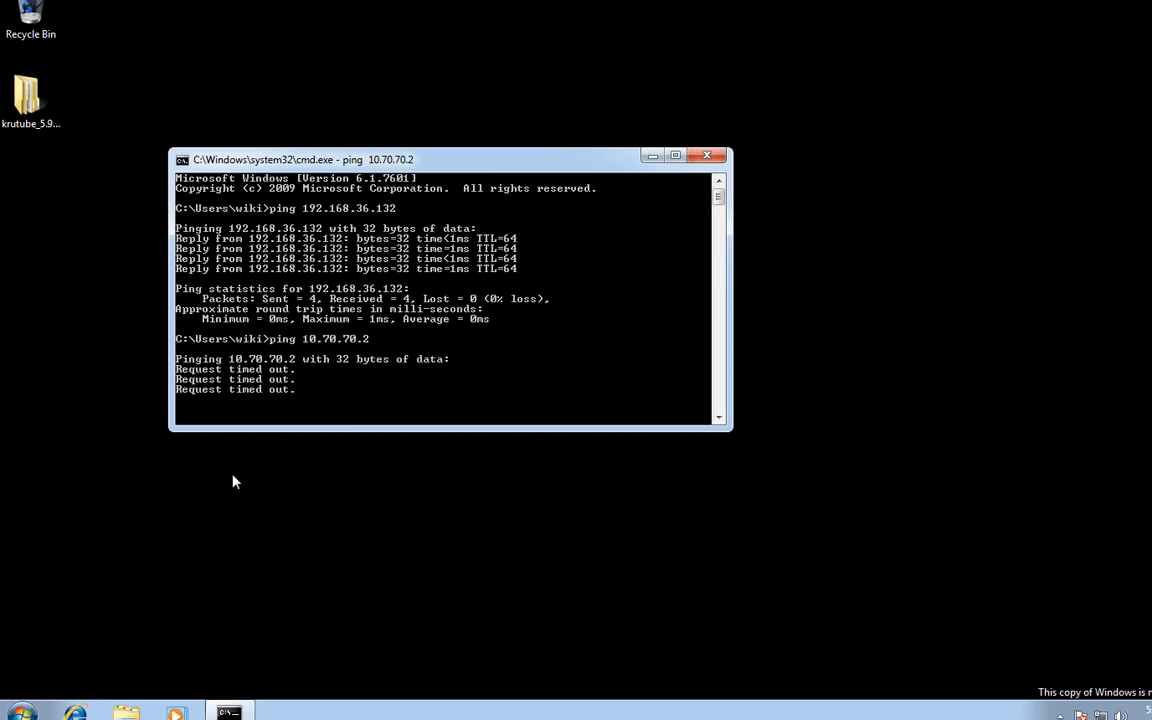
key("ctrl+c")
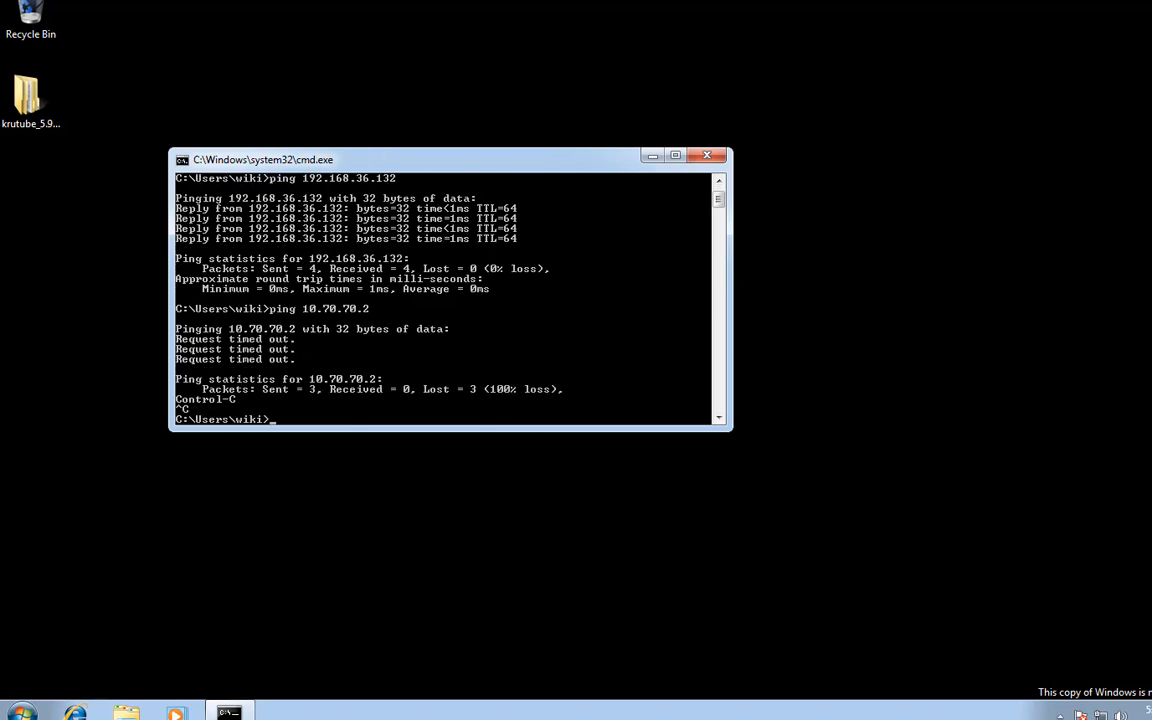
- Switch back to the Sophos XG Firewall console and start a new business application firewall rule
left_click(757, 2)
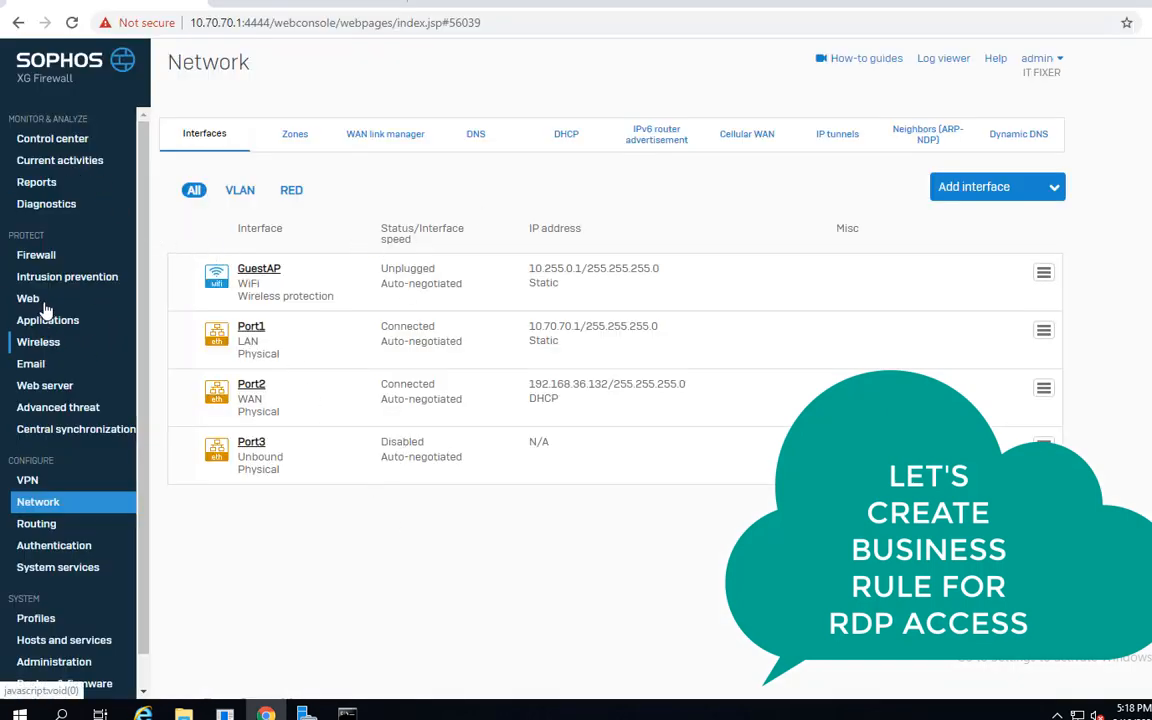
left_click(45, 257)
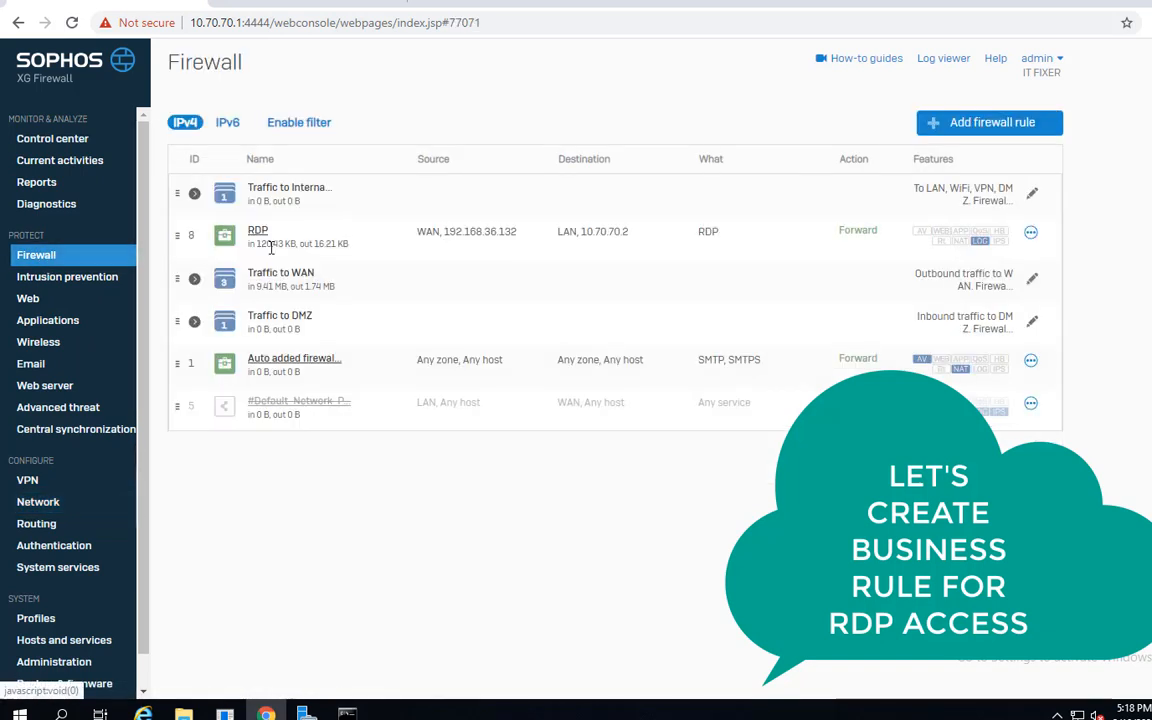
left_click(1001, 126)
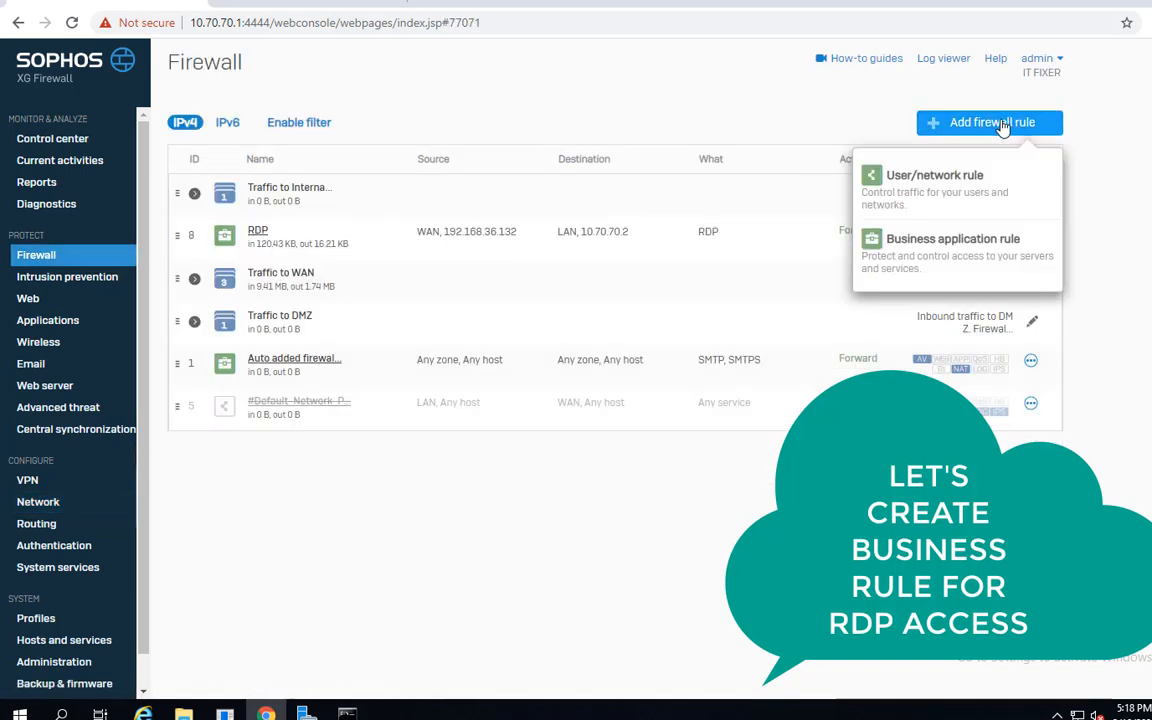
left_click(935, 242)
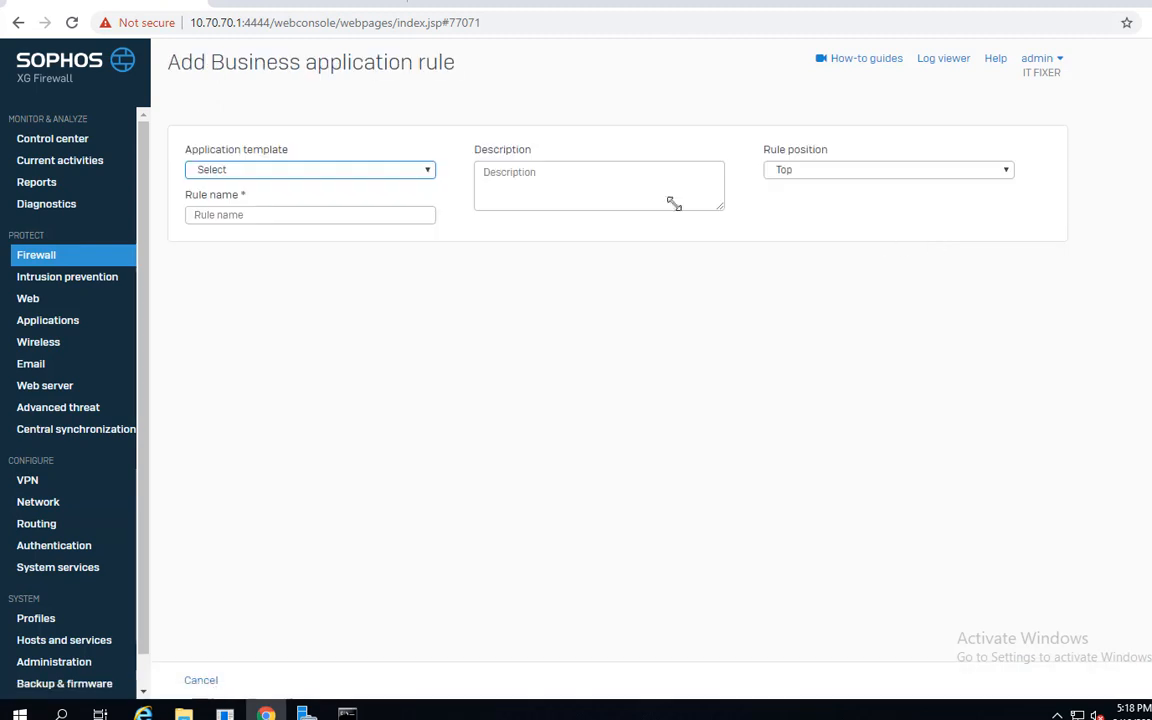
- Keep the rule position at Top, choose the DNAT/Full NAT/Load Balancing template and name the rule RDP-ACCESS
left_click(911, 170)
left_click(911, 170)
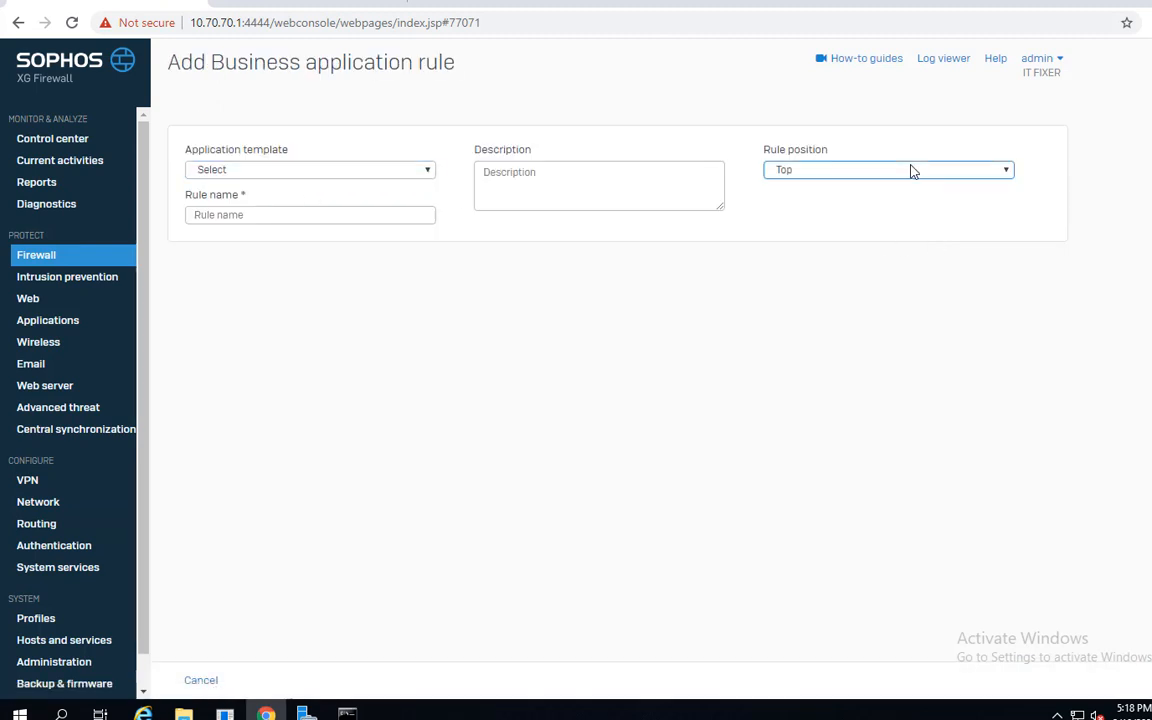
left_click(234, 166)
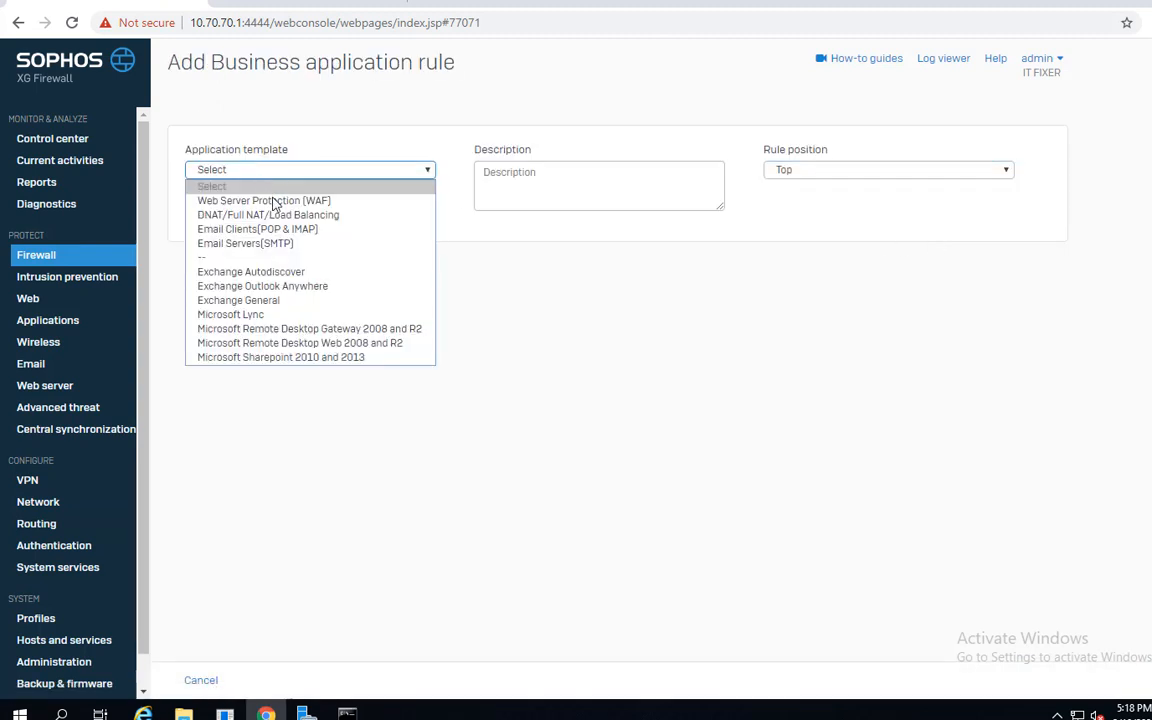
left_click(262, 216)
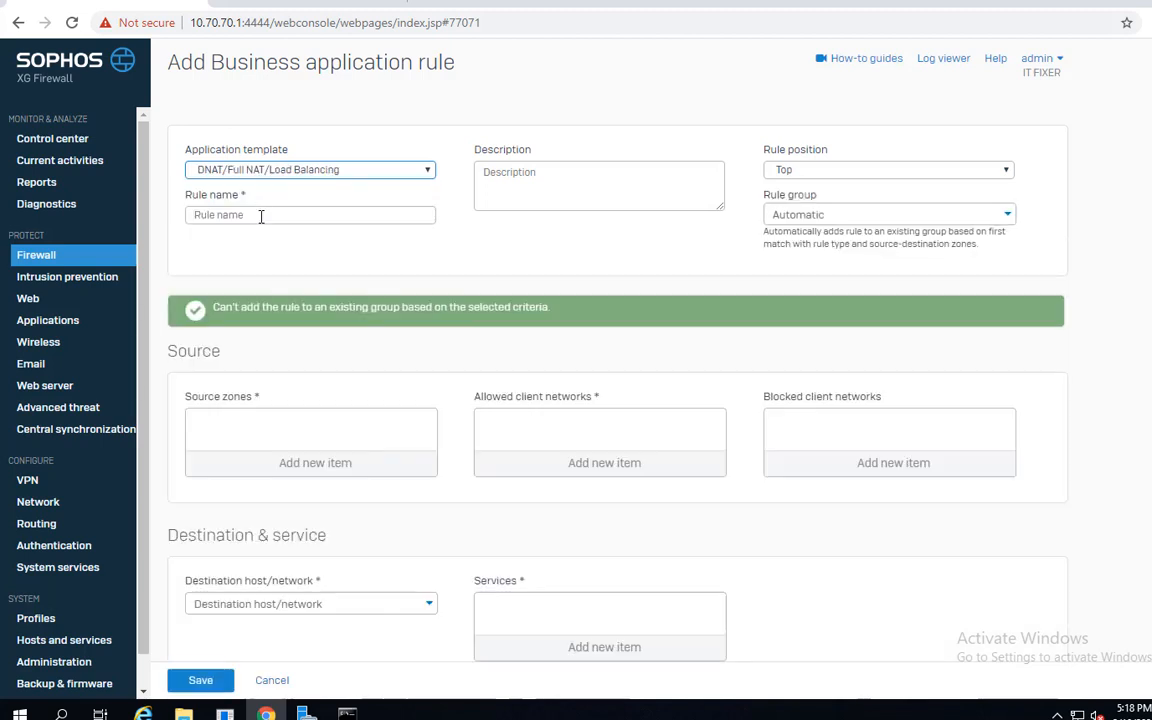
left_click(261, 216)
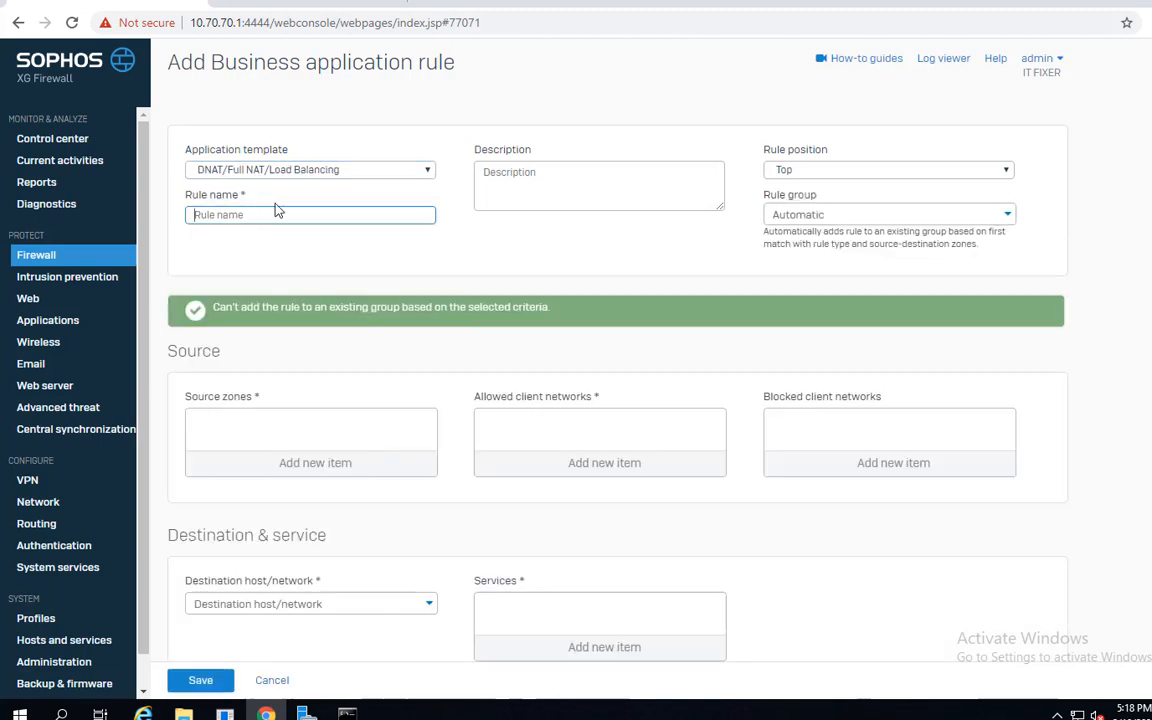
type("RDP-ACCESS")
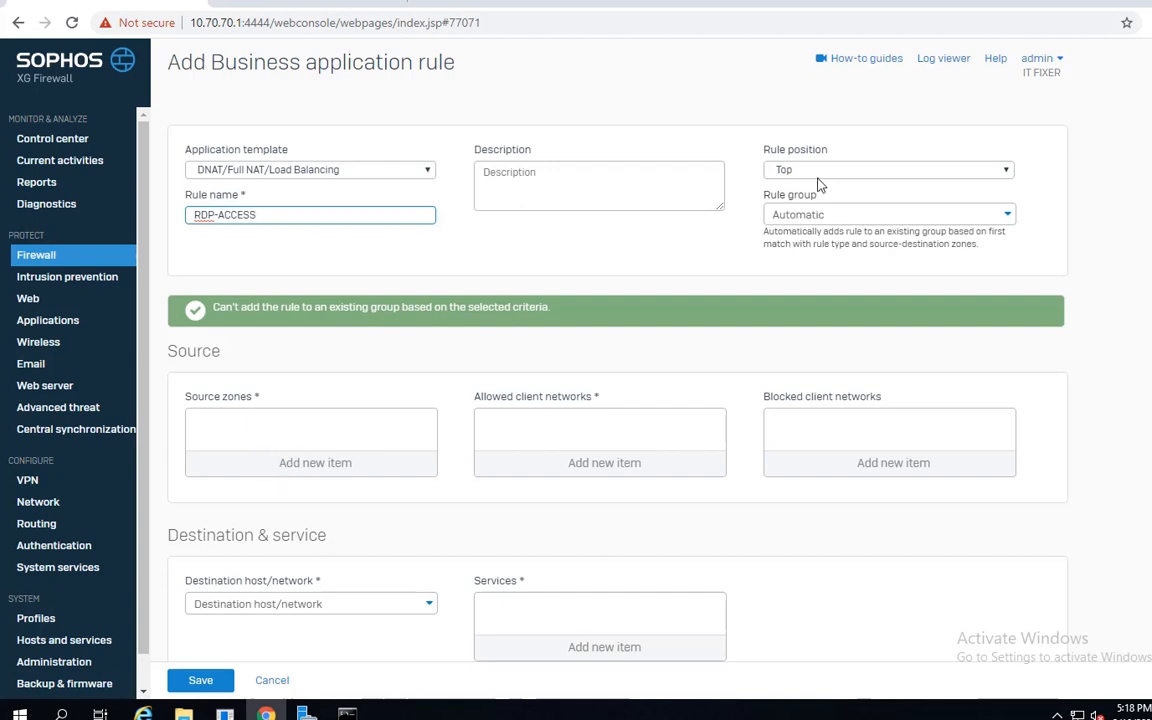
- Assign the rule to the Traffic to Internal Zones group and add WAN as its source zone
left_click(797, 214)
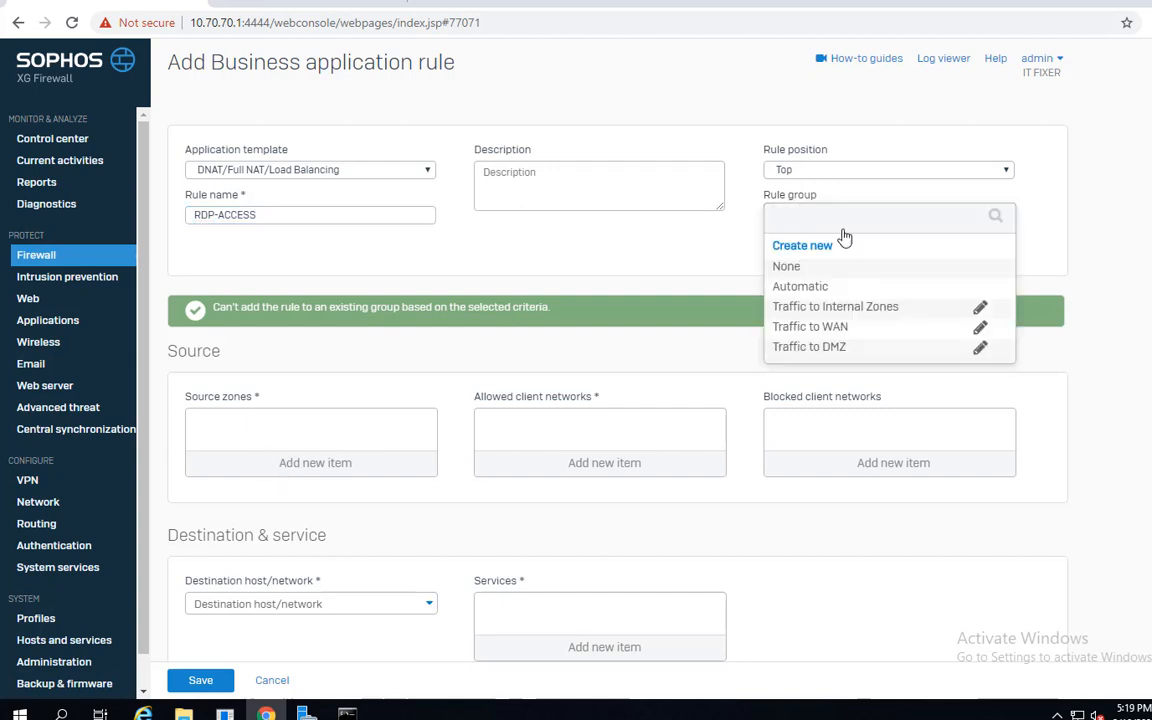
left_click(866, 314)
left_click(340, 396)
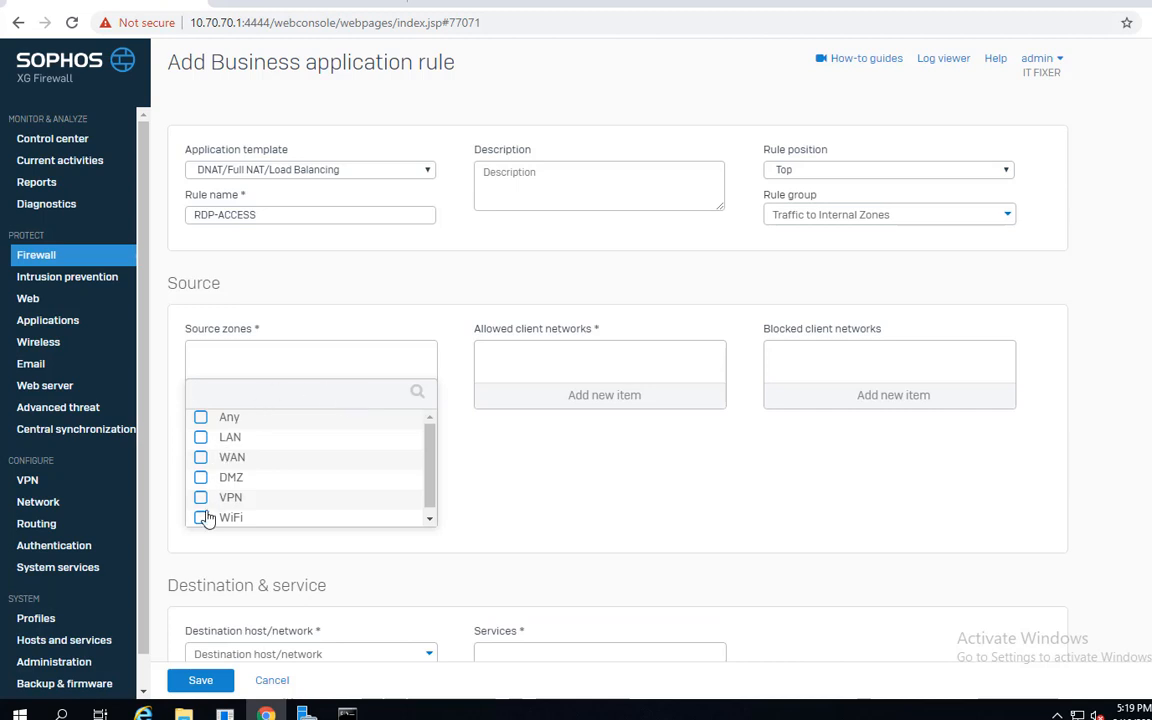
left_click(201, 457)
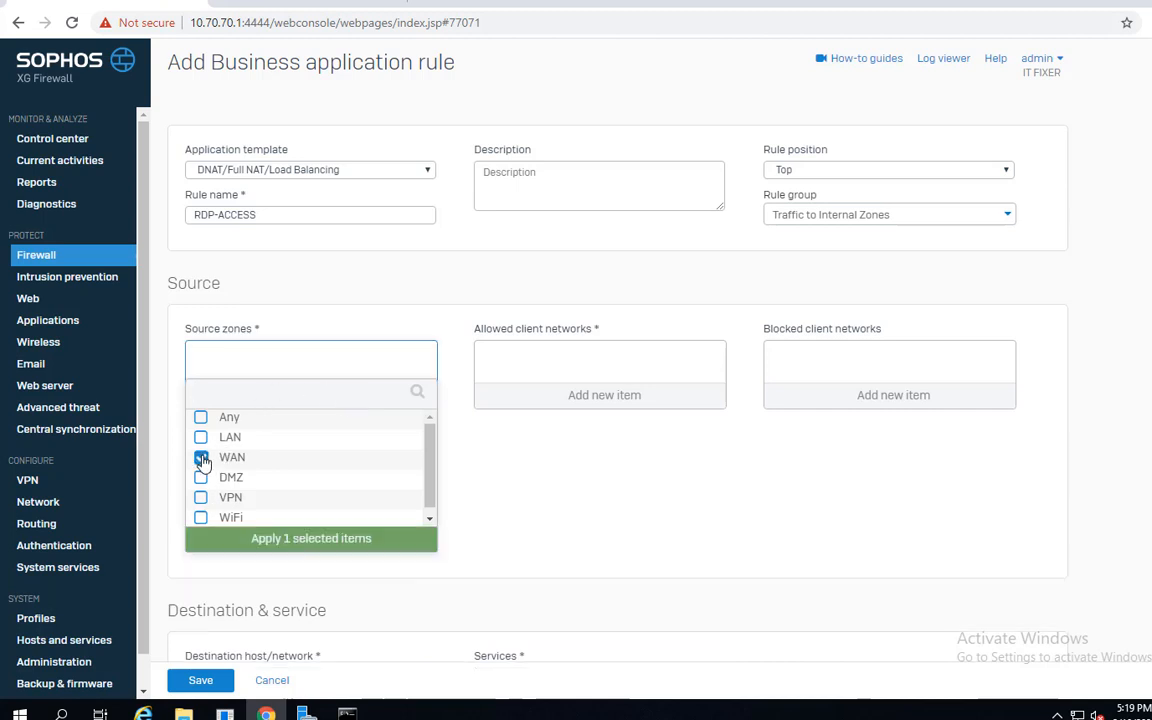
left_click(292, 538)
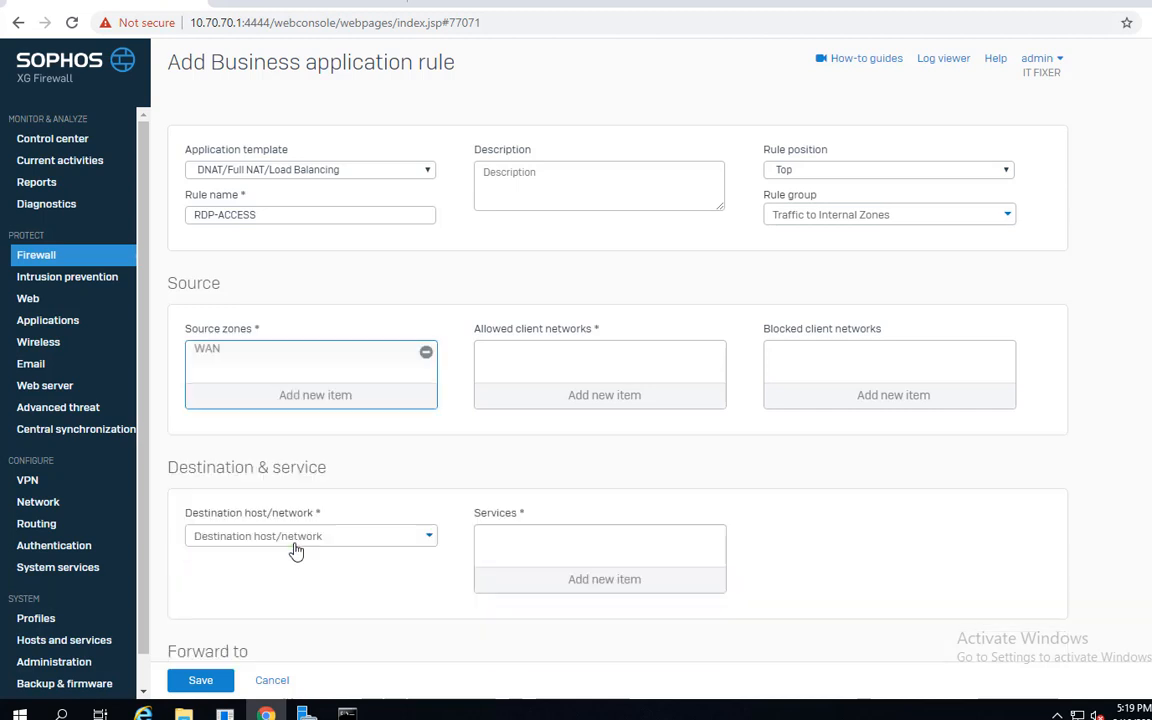
- Allow Any as the client network and set the destination host to the WAN port #Port2-192.168.36.132
left_click(559, 395)
left_click(490, 442)
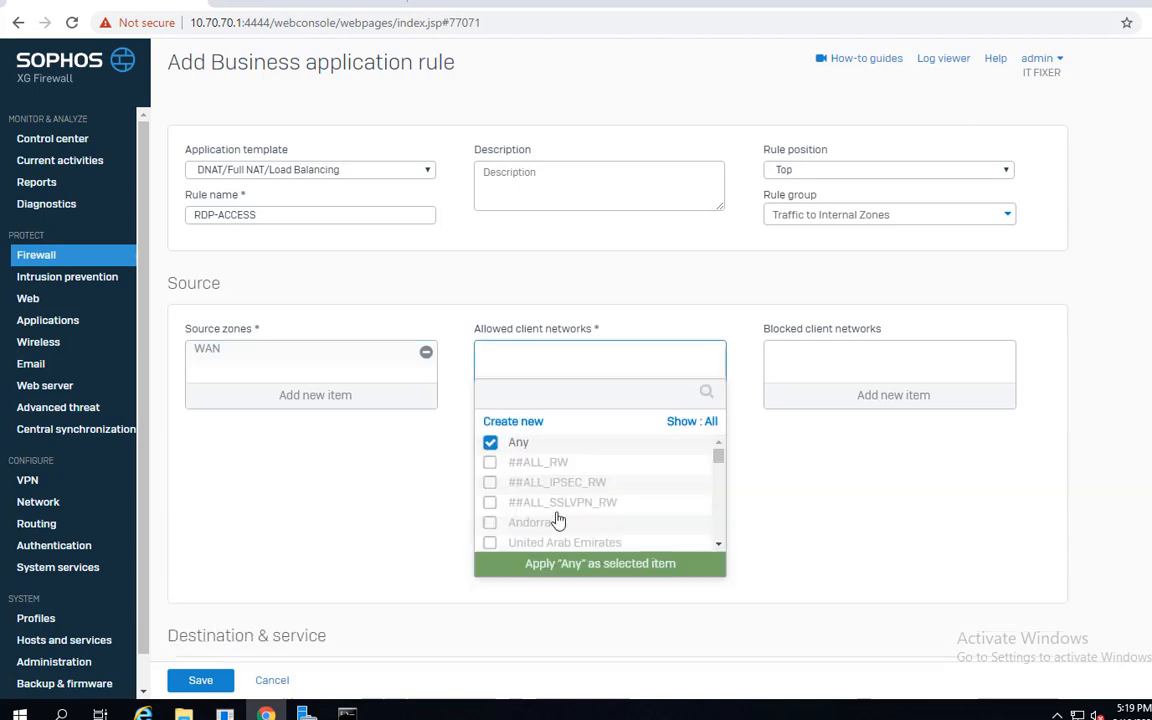
left_click(586, 565)
scroll(283, 493, "down", 1)
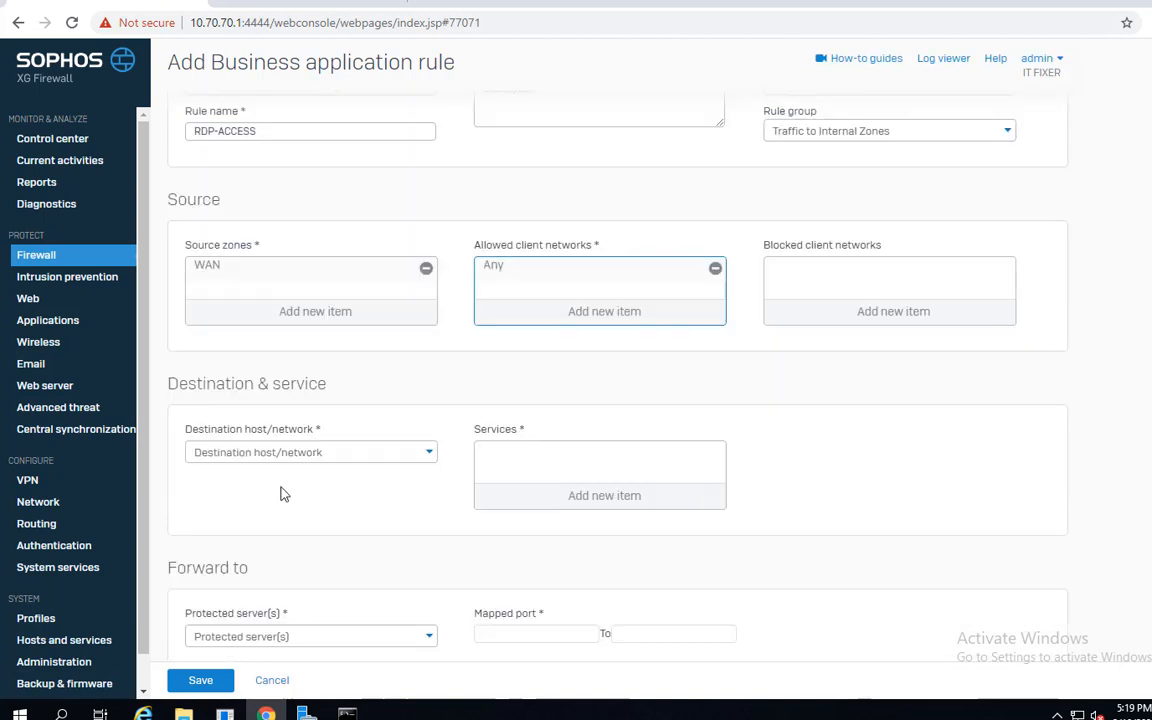
left_click(326, 457)
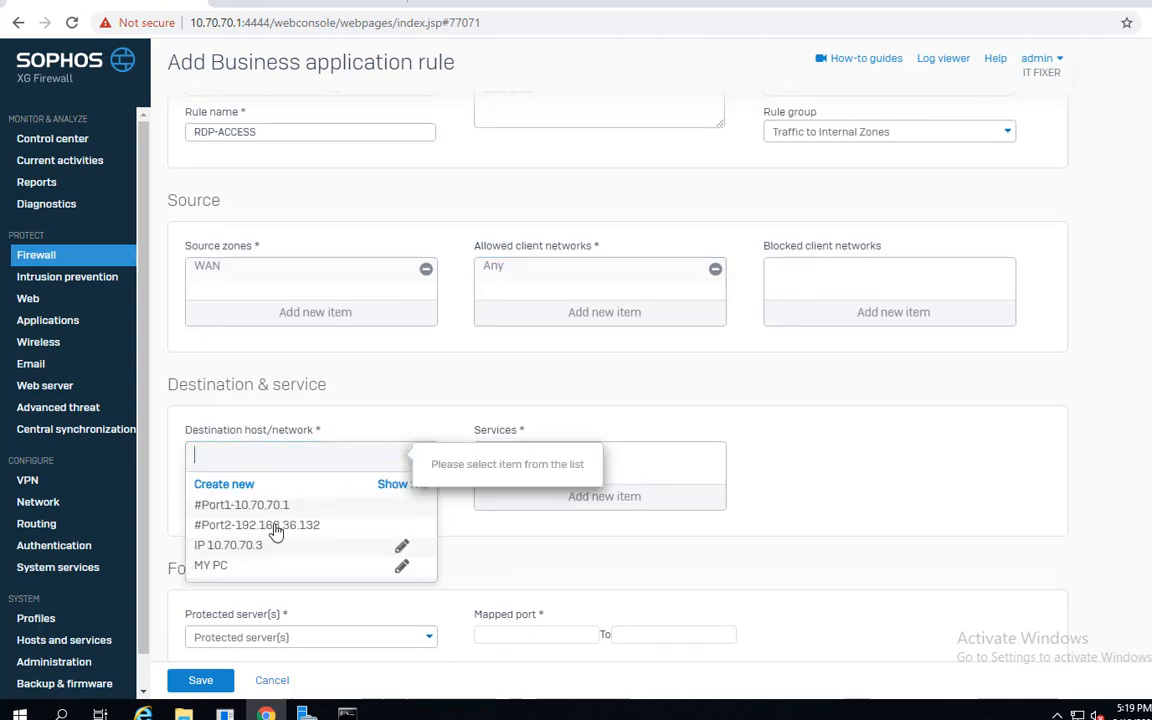
mouse_move(270, 531)
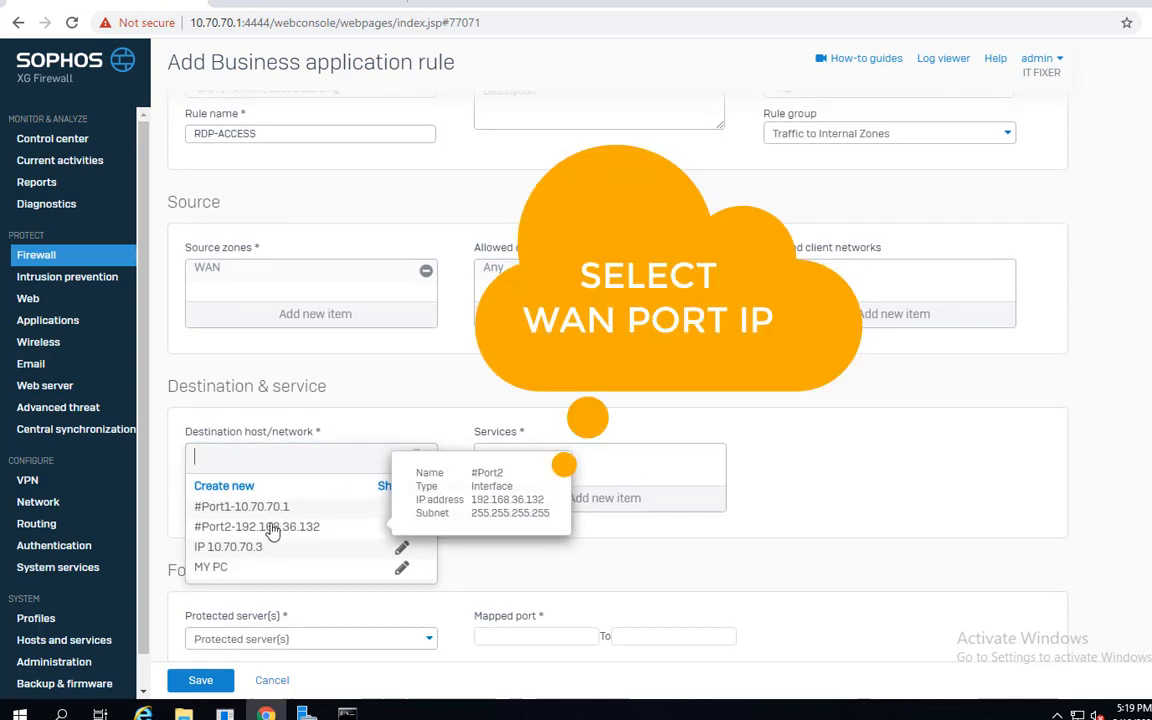
left_click(272, 531)
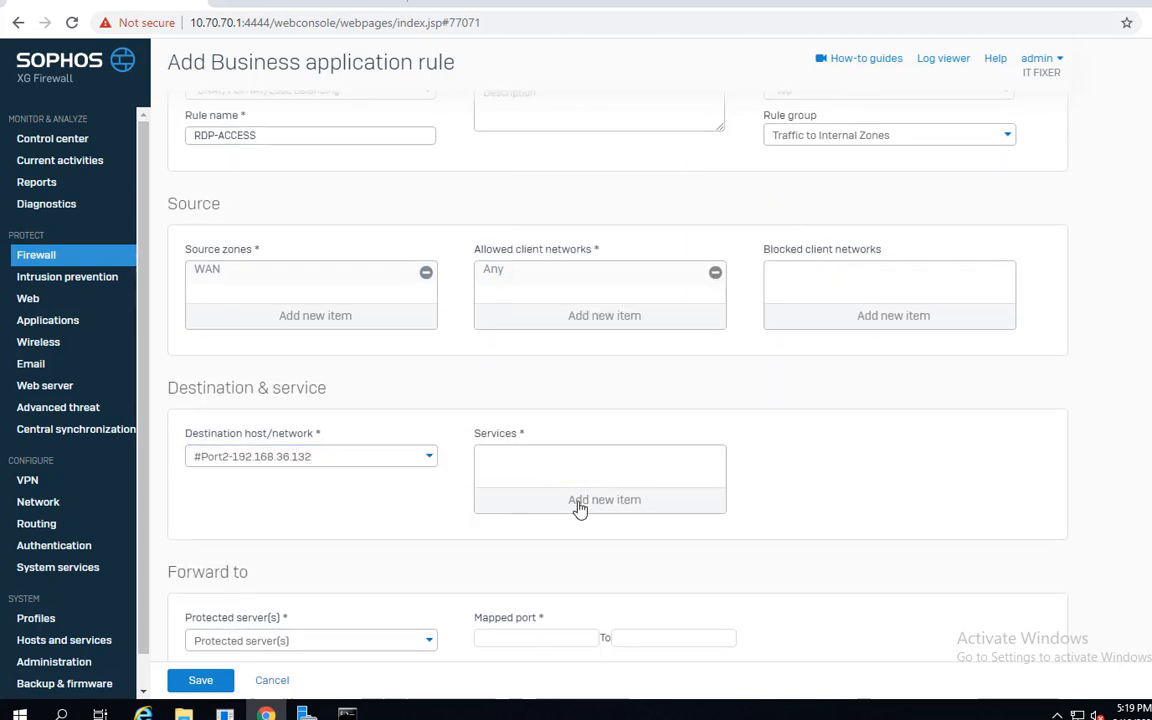
- Create and save a new TCP service named RDP-PORT with destination port 3389 for the rule
left_click(581, 508)
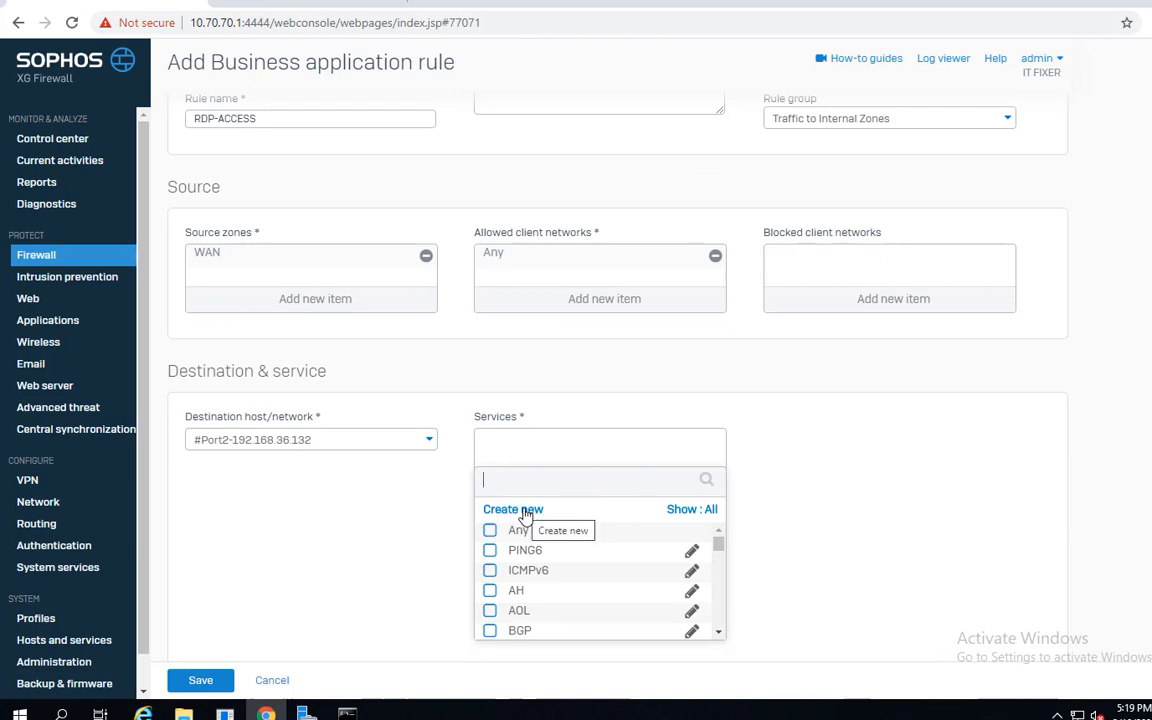
left_click(525, 511)
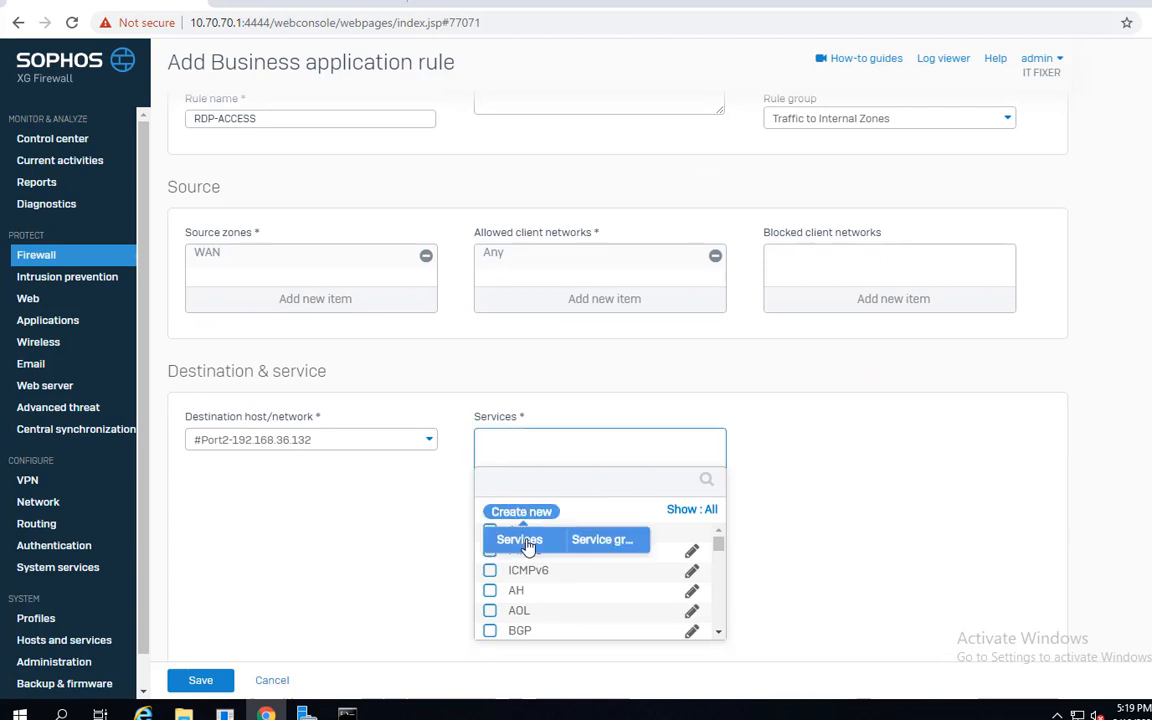
left_click(520, 540)
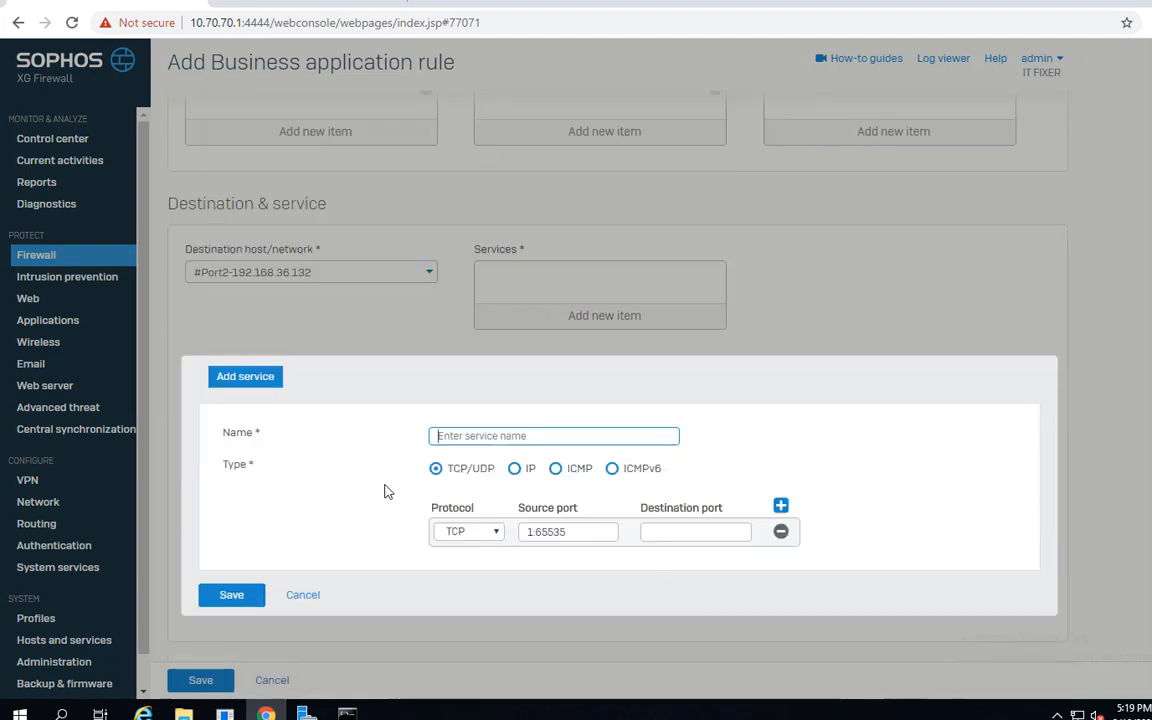
type("RDP")
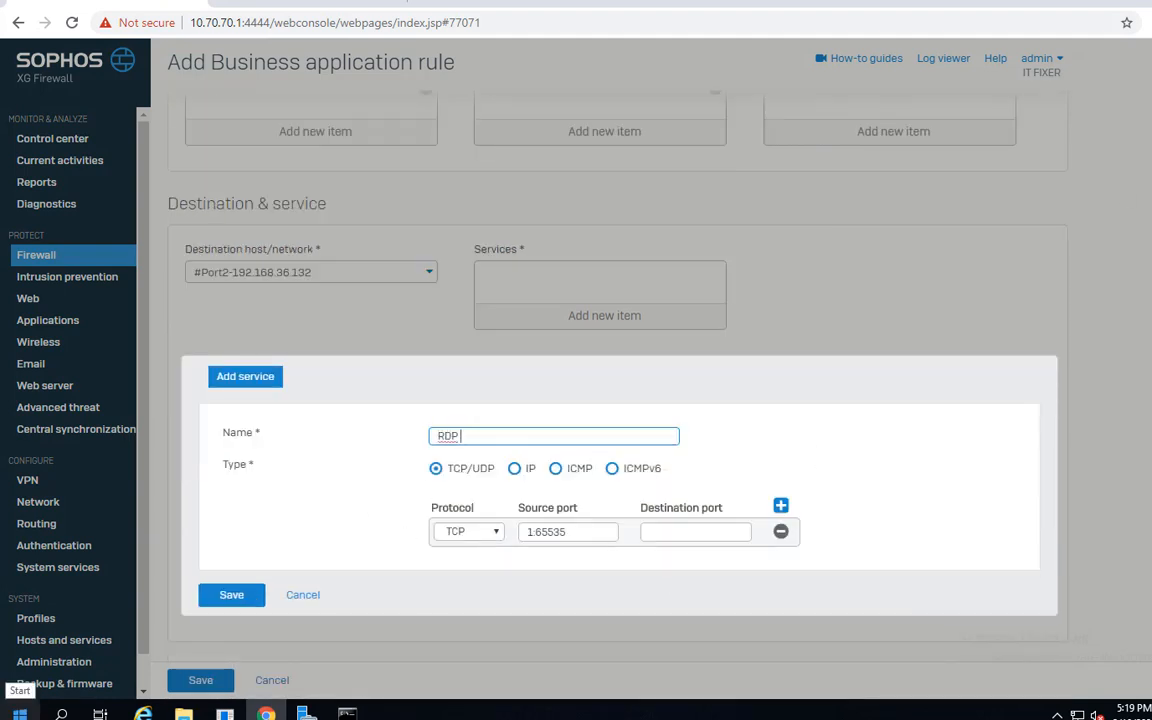
type("-PORT")
left_click(678, 535)
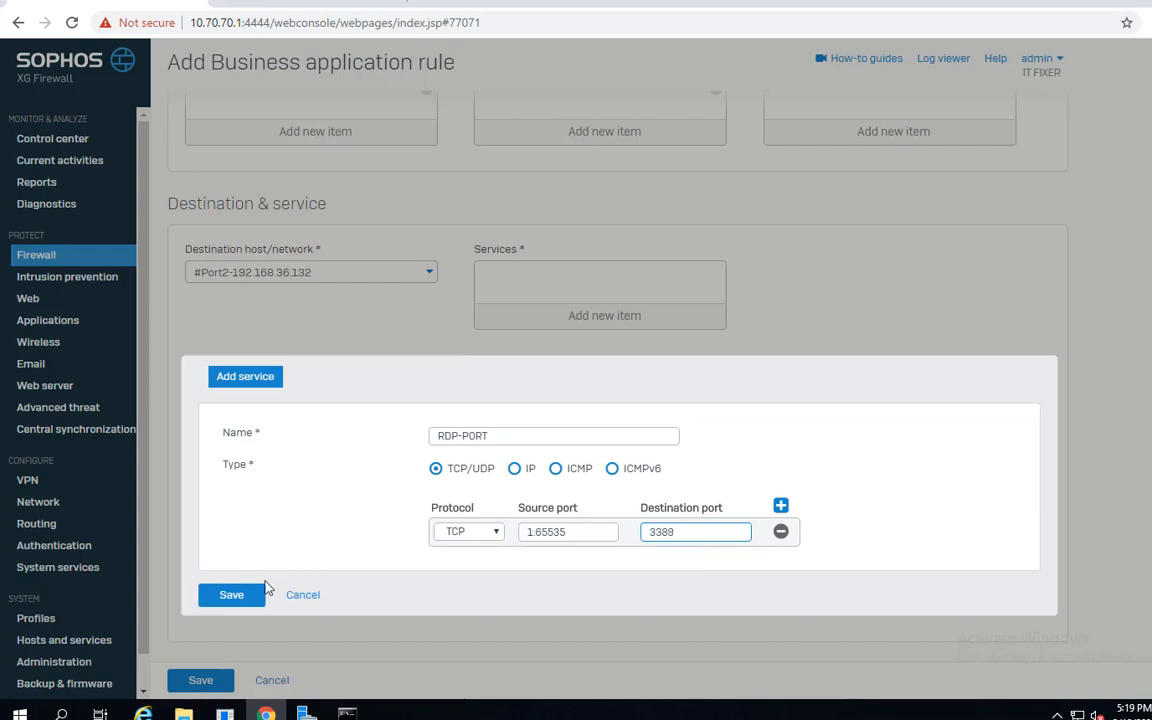
left_click(240, 597)
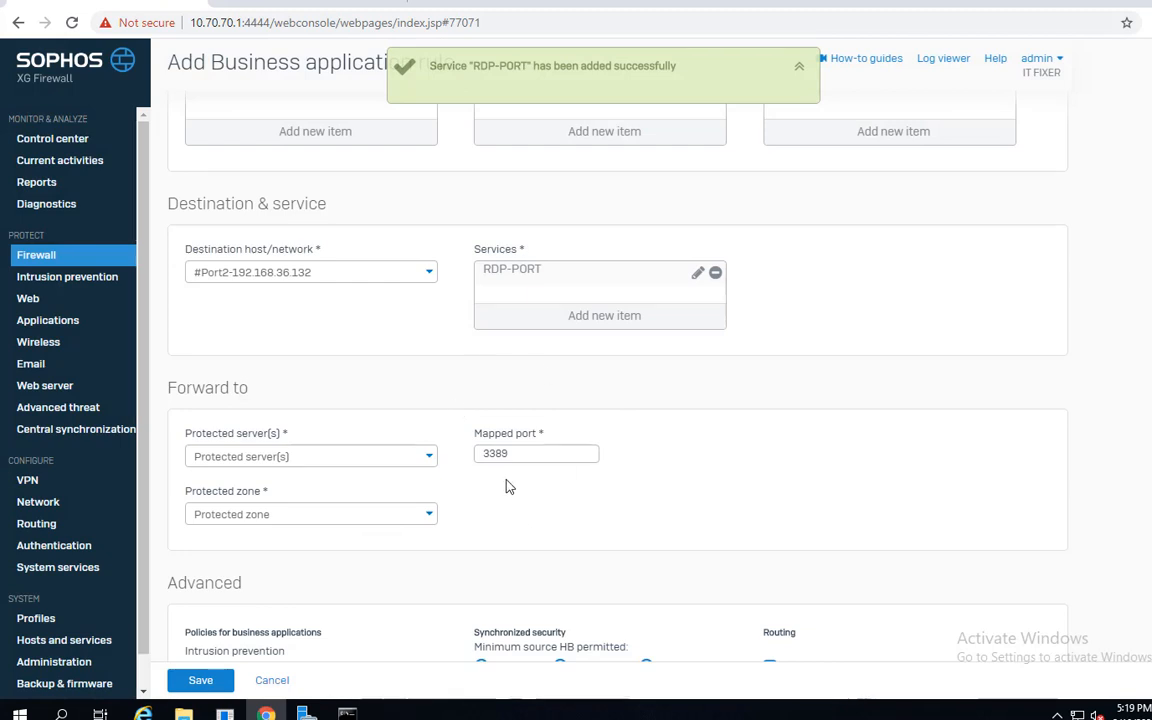
- Create an IPv4 host named RDP-PC with IP address 10.70.70.2 as the rule's protected server
left_click(340, 458)
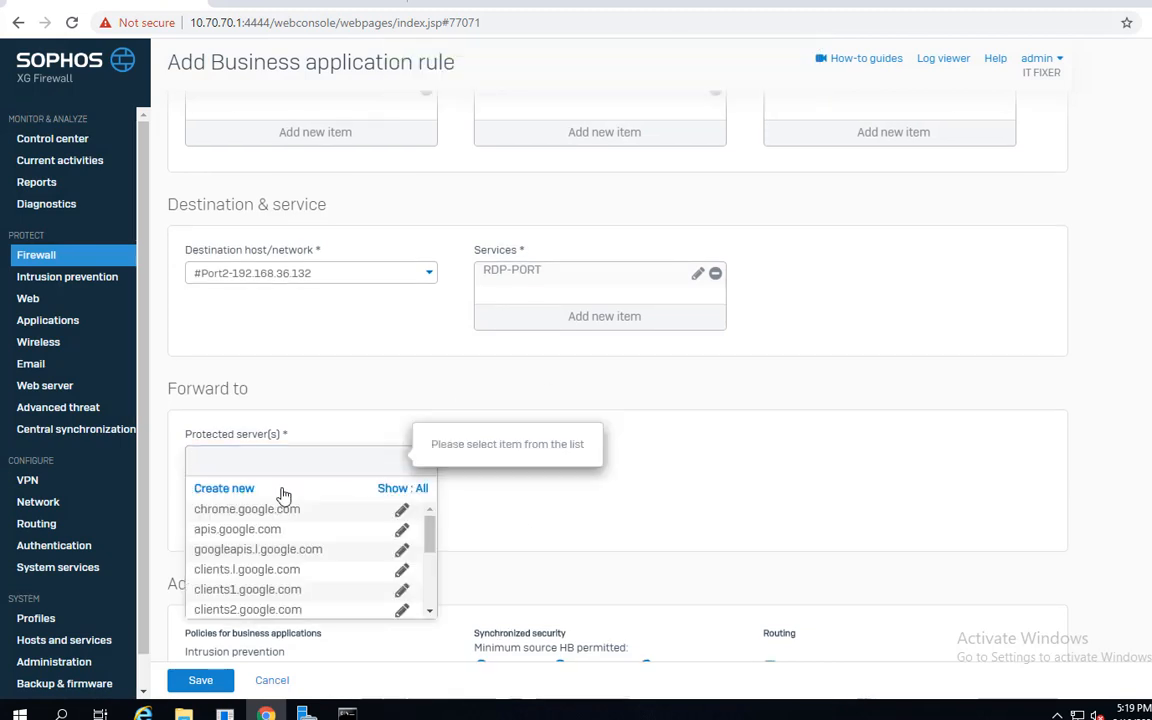
scroll(283, 495, "down", 2)
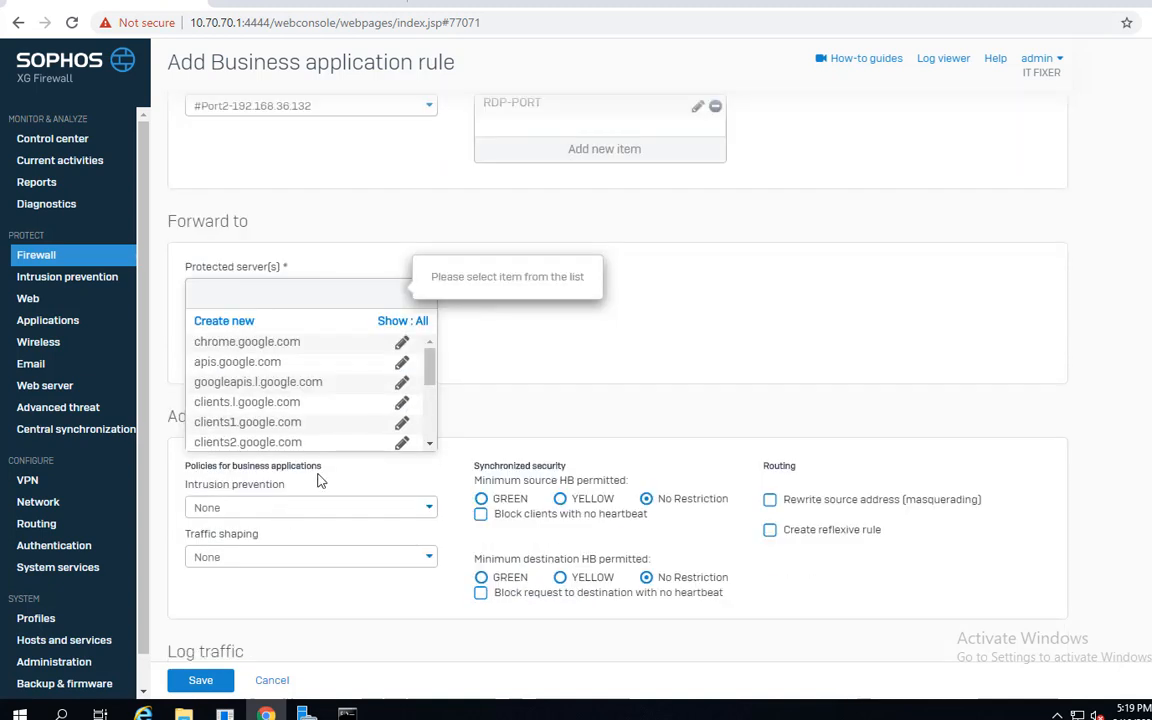
left_click(241, 323)
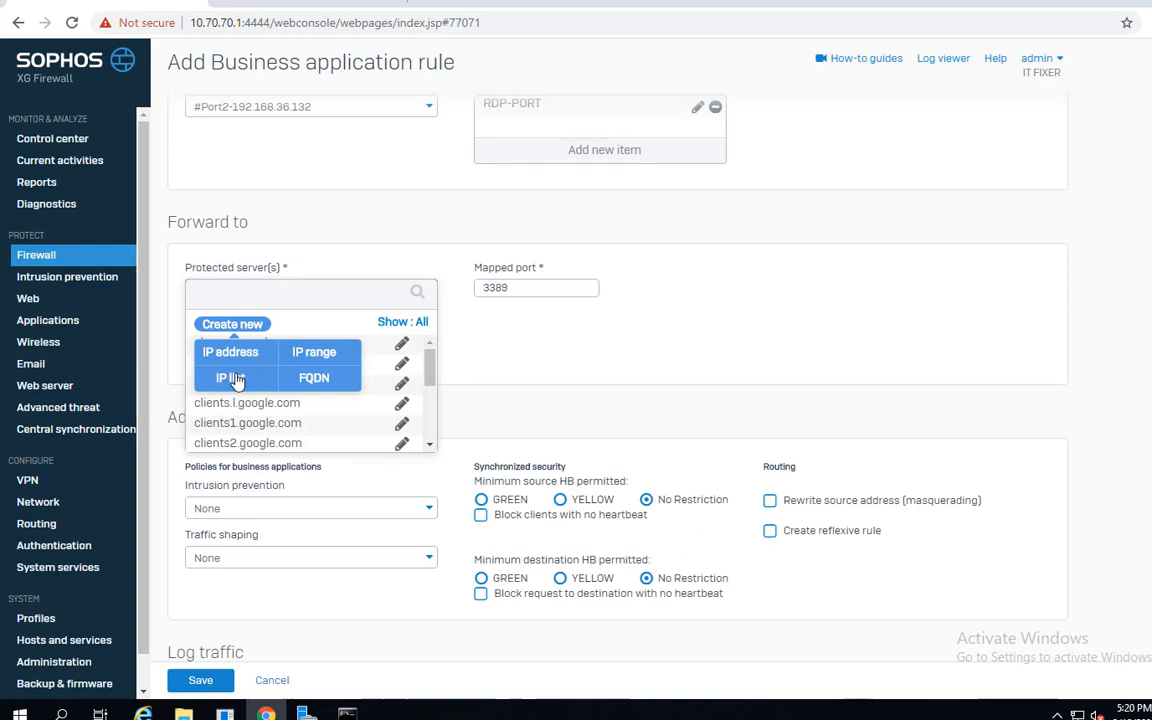
left_click(222, 351)
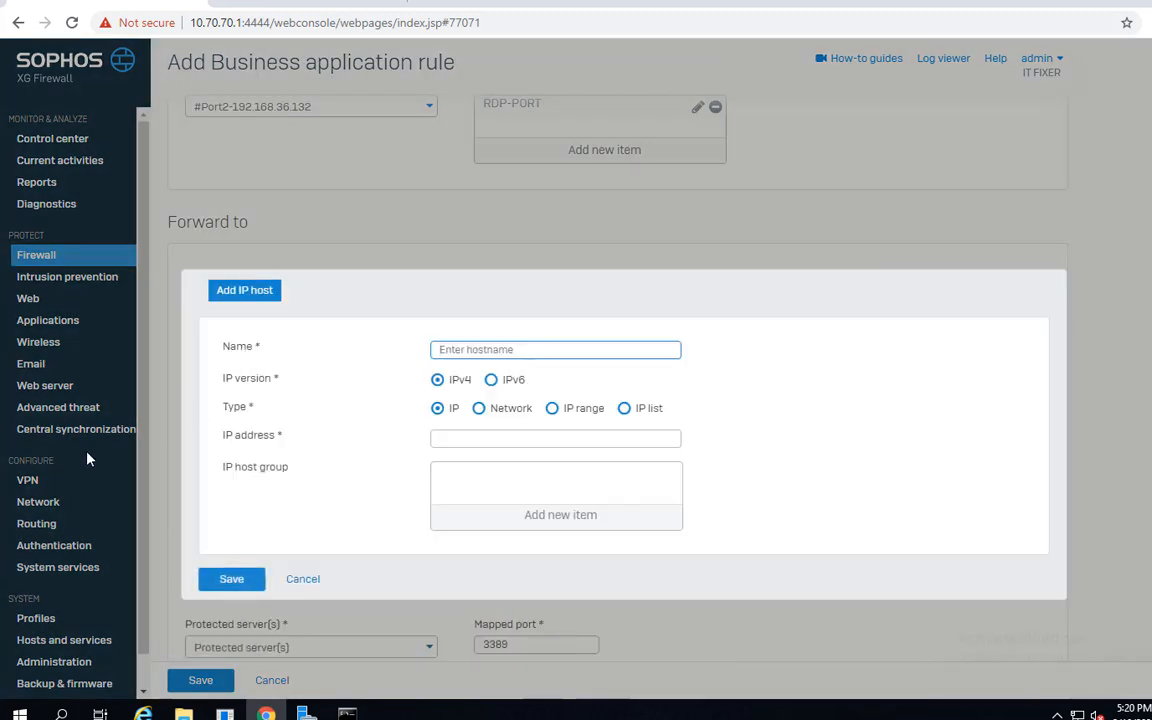
type("RD")
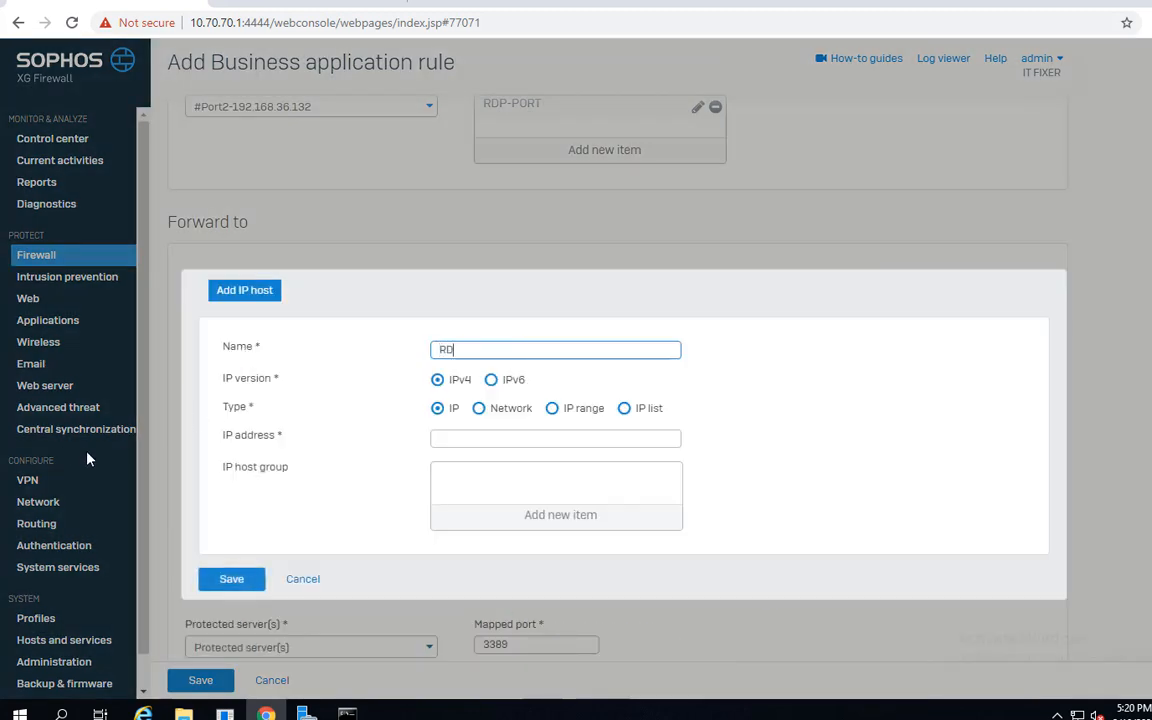
type("P-PC")
left_click(469, 440)
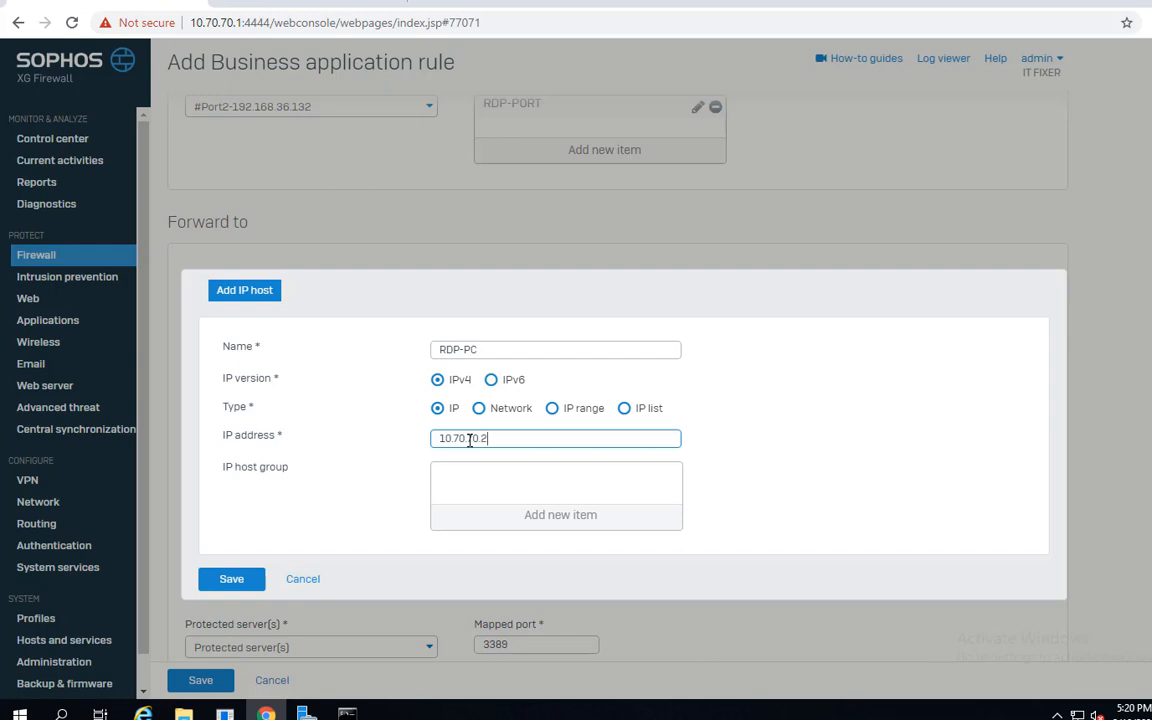
type("10.70.70.2")
left_click(236, 580)
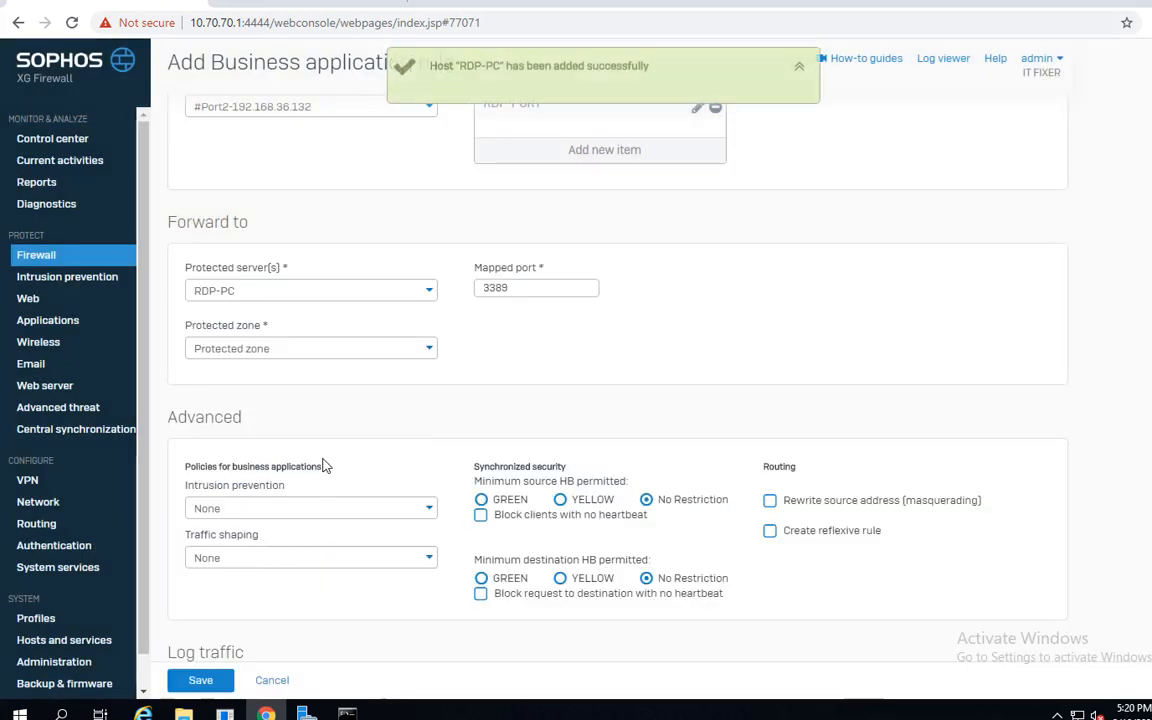
- Set the protected zone to LAN and enable logging of firewall traffic for the rule
left_click(411, 350)
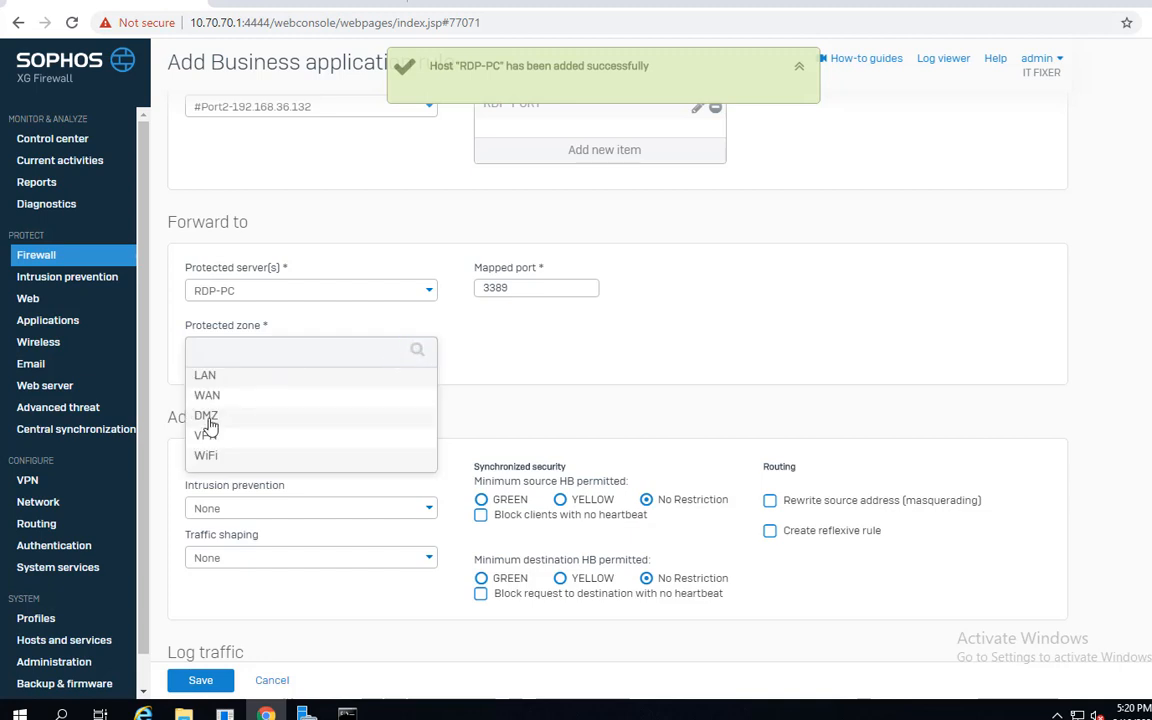
left_click(210, 377)
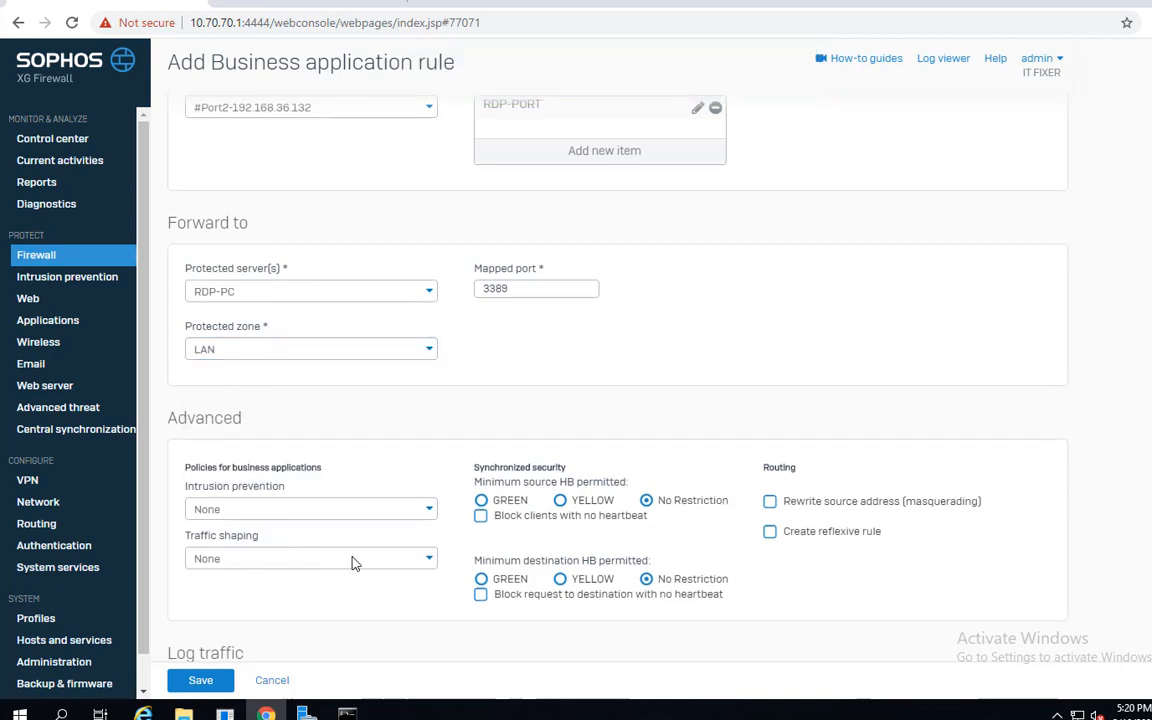
scroll(355, 560, "down", 1)
left_click(191, 600)
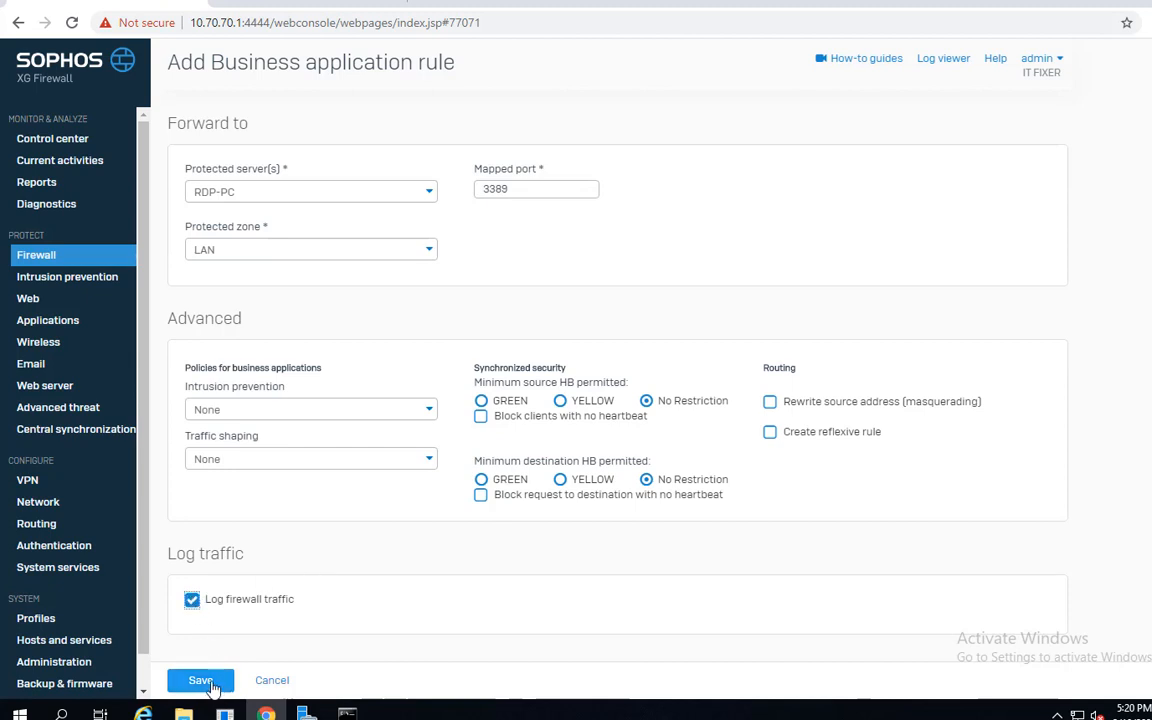
- Save the RDP-ACCESS rule and expand the Traffic to WAN and Traffic to Internal Zones groups in the rule list
left_click(210, 683)
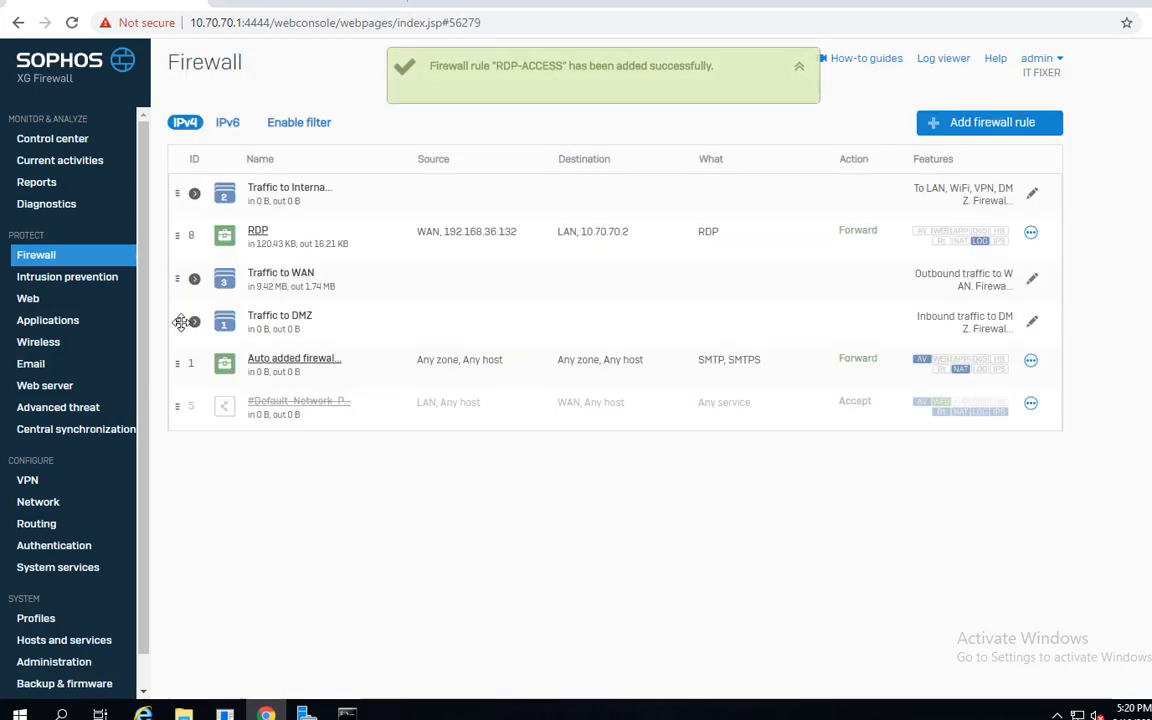
left_click(184, 279)
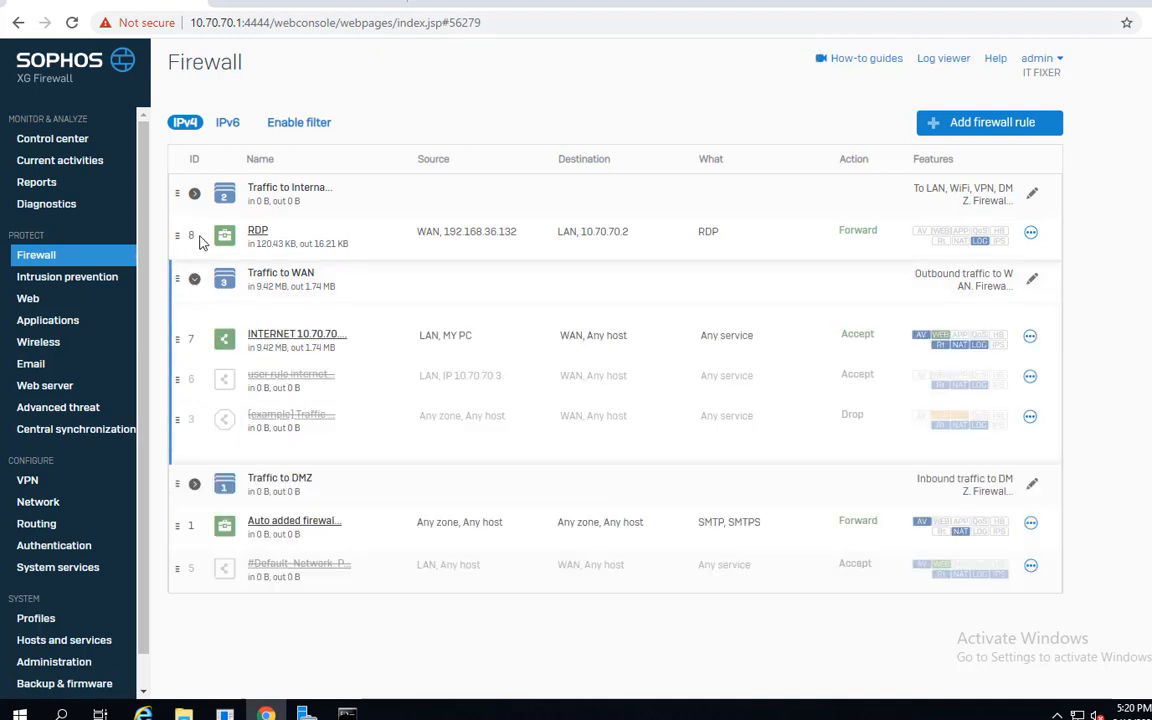
left_click(194, 193)
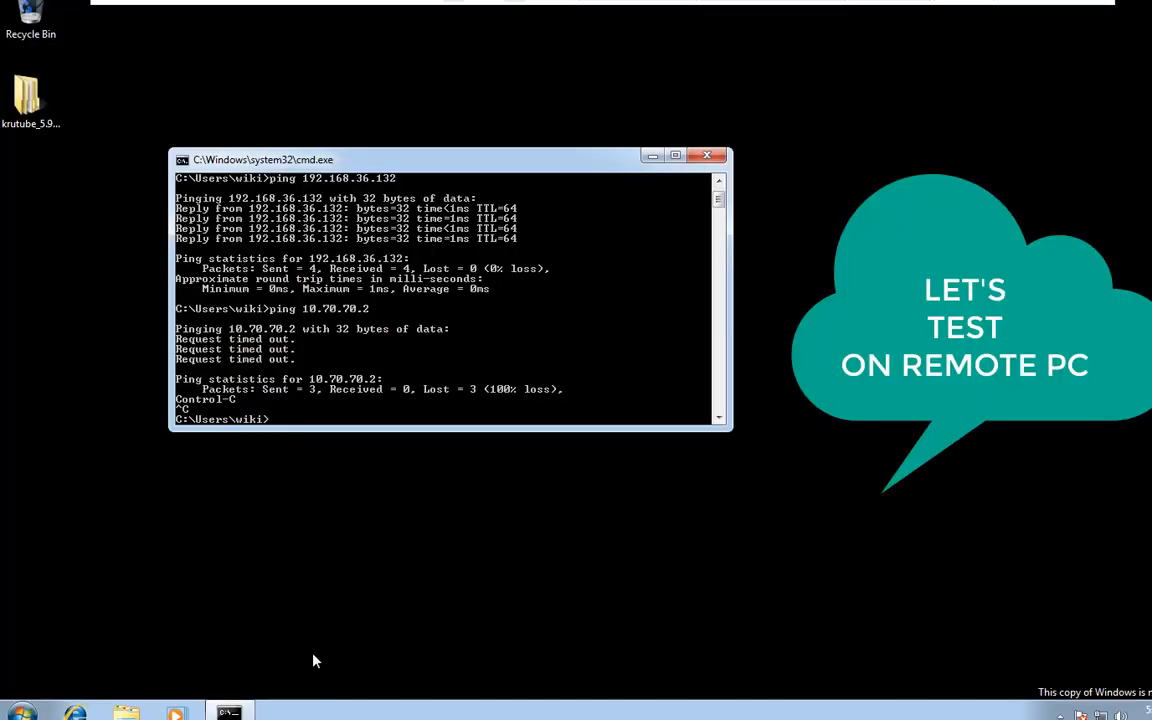
- On the remote PC, launch Remote Desktop Connection (mstsc) and connect to the firewall's WAN address 192.168.36.132
left_click(22, 712)
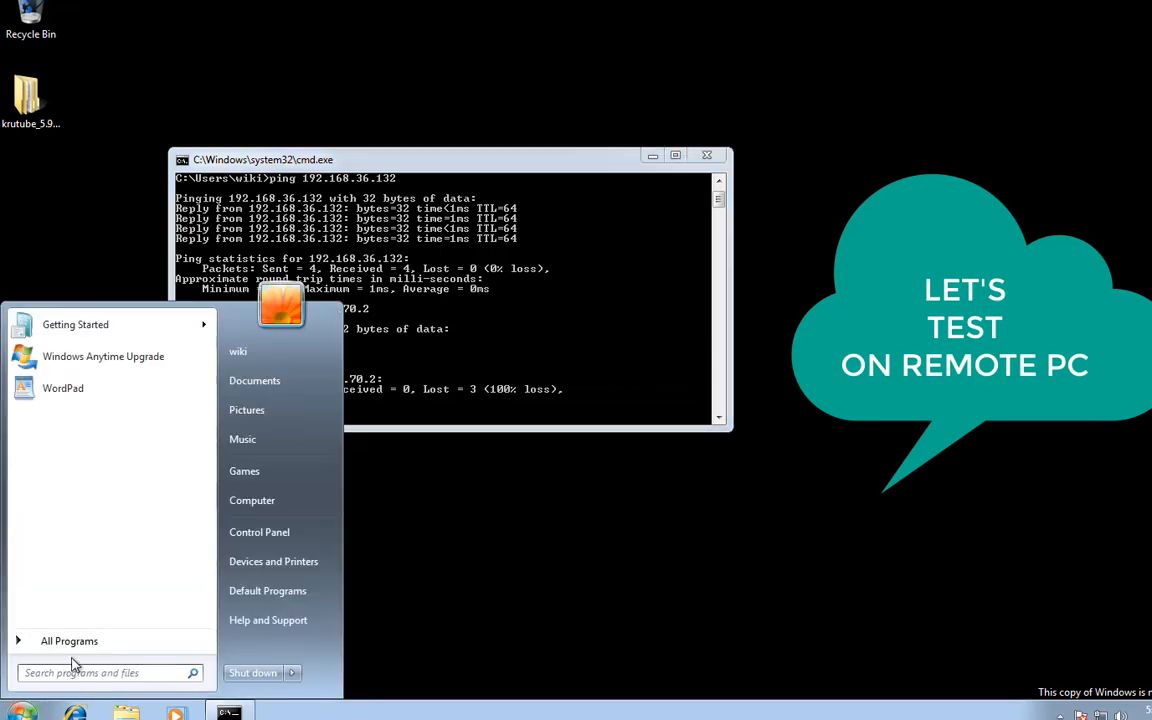
type("mstsc")
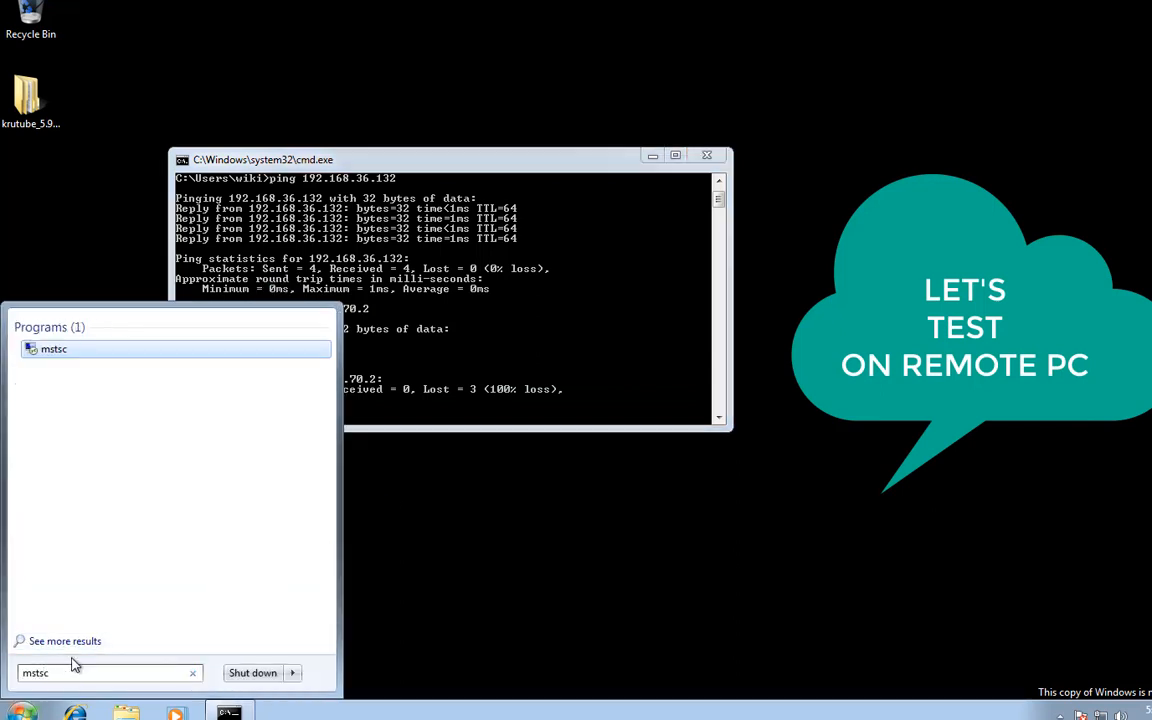
key("Return")
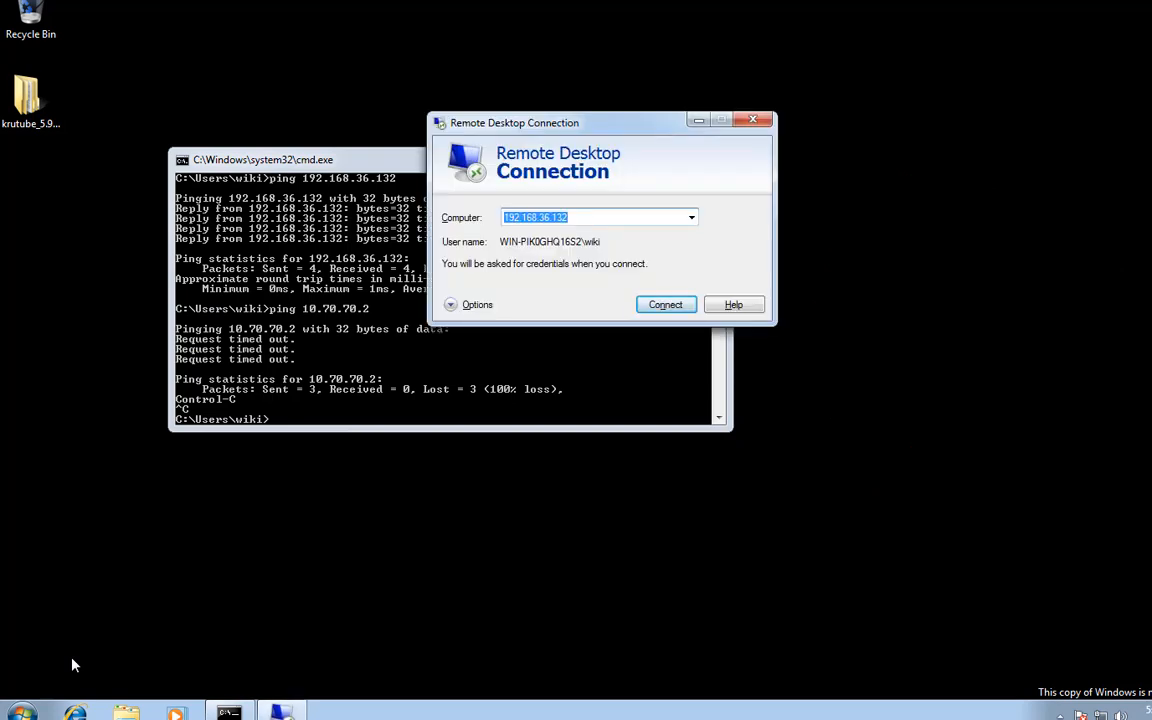
type("19")
key("End")
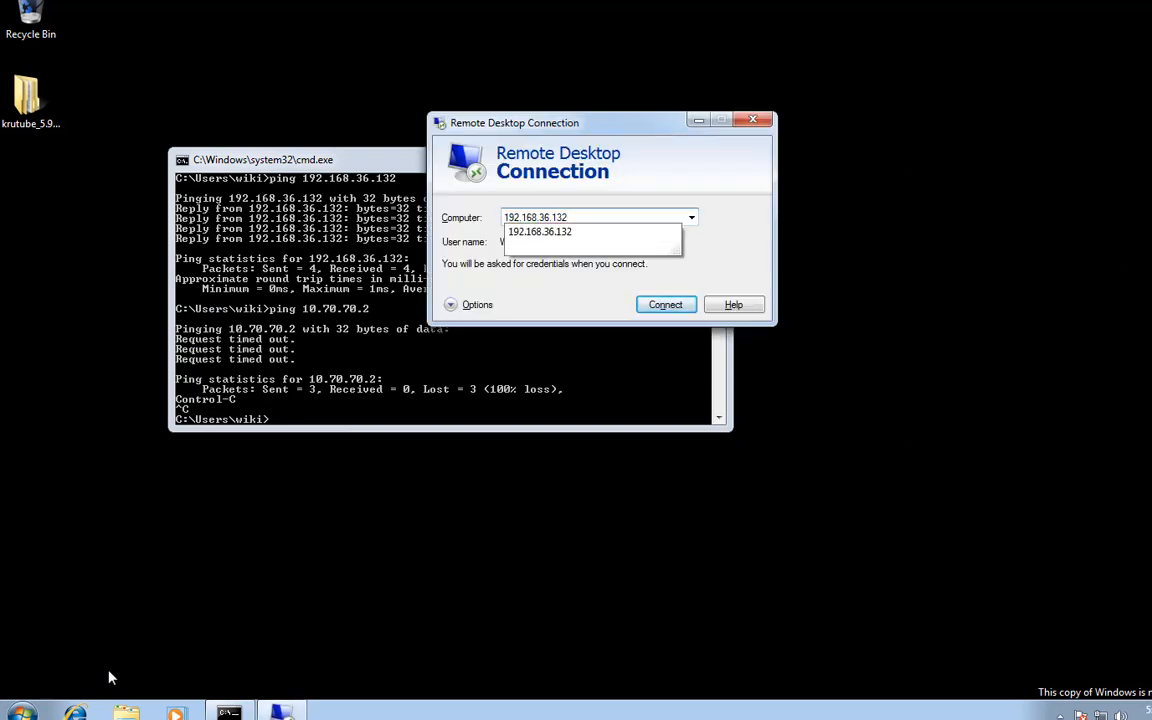
left_click(665, 304)
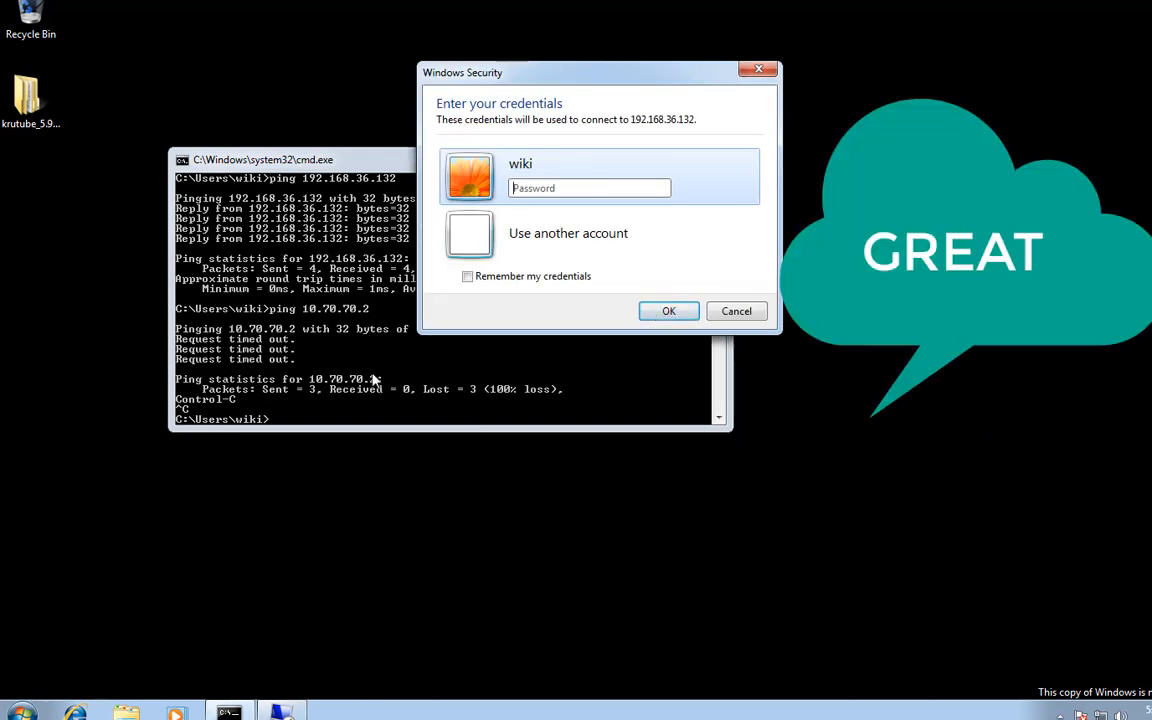
- Log in with the account password and proceed with the connection despite the untrusted certificate
type("••")
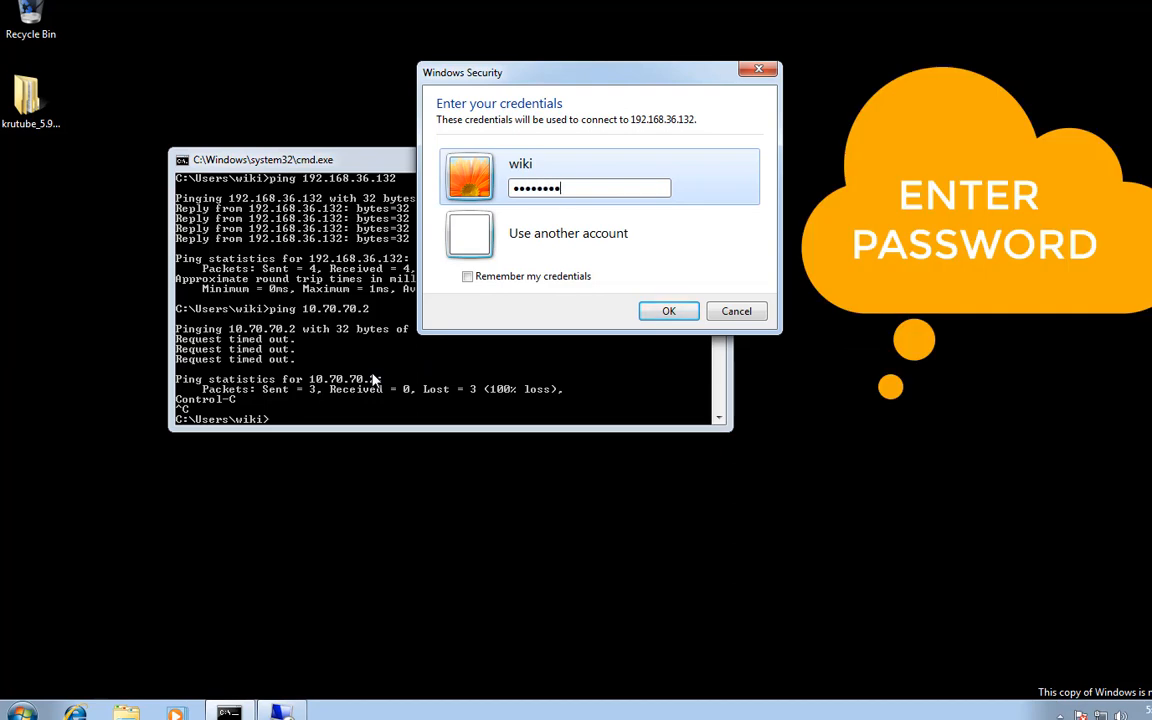
left_click(669, 314)
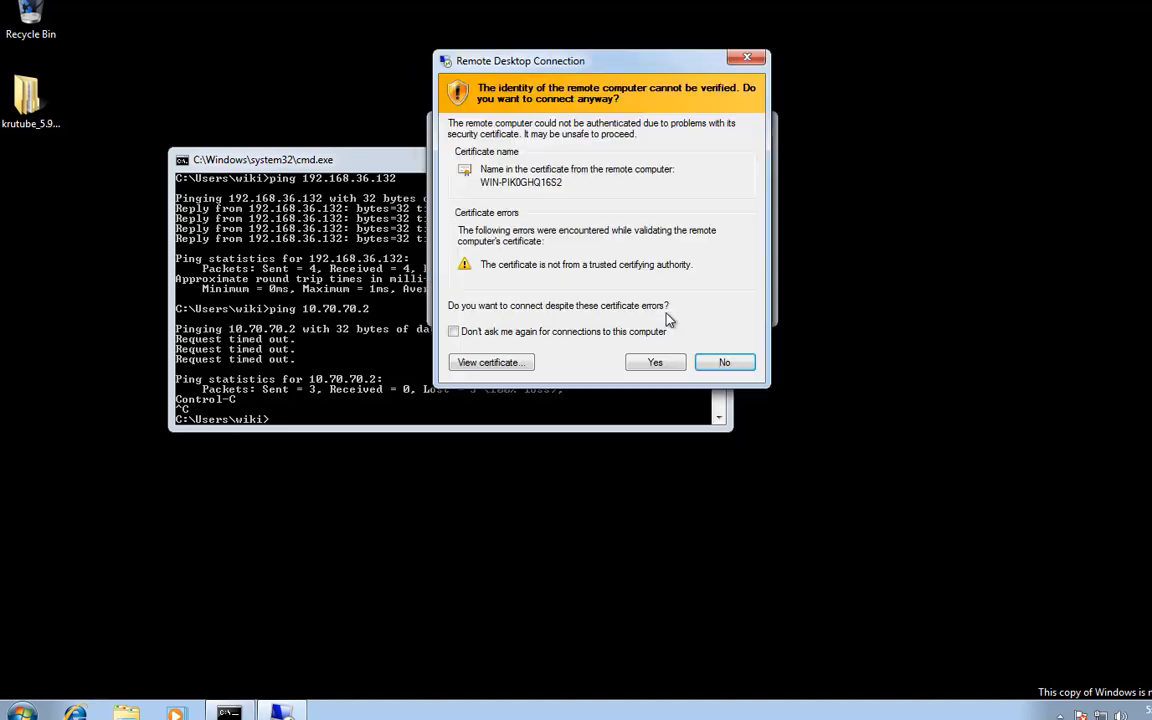
left_click(653, 362)
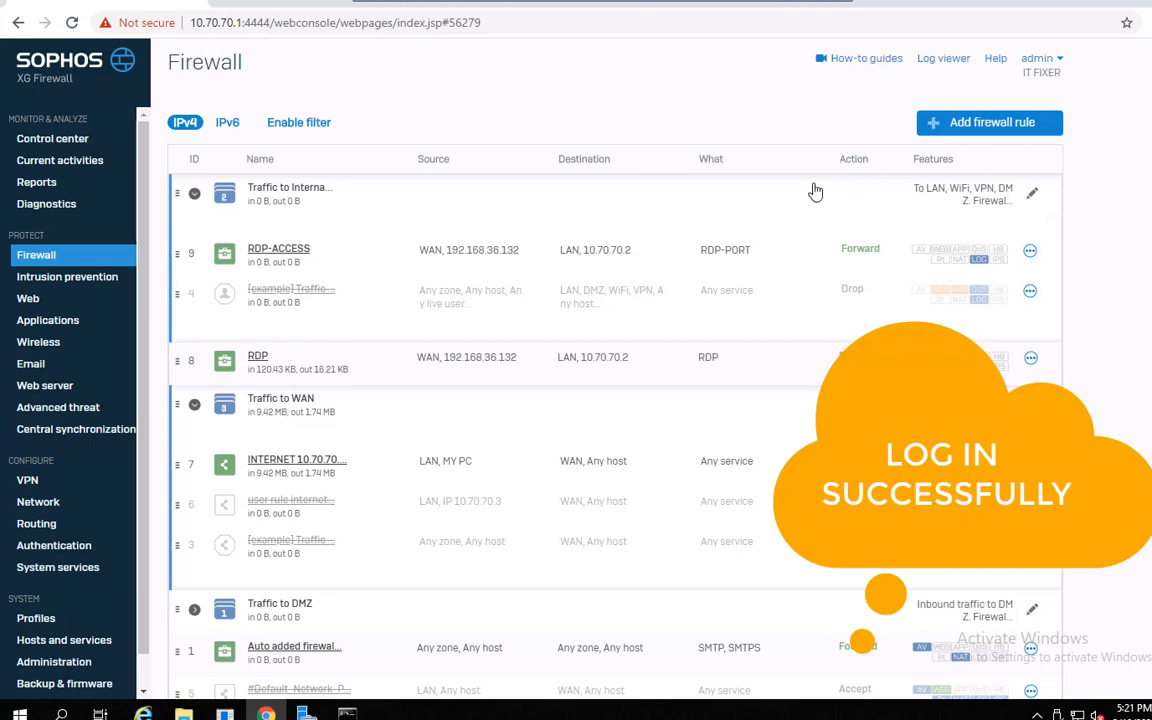
- Inside the remote session, reload the firewall rules and expand Traffic to Internal Zones to check the RDP-ACCESS rule's traffic
left_click(42, 255)
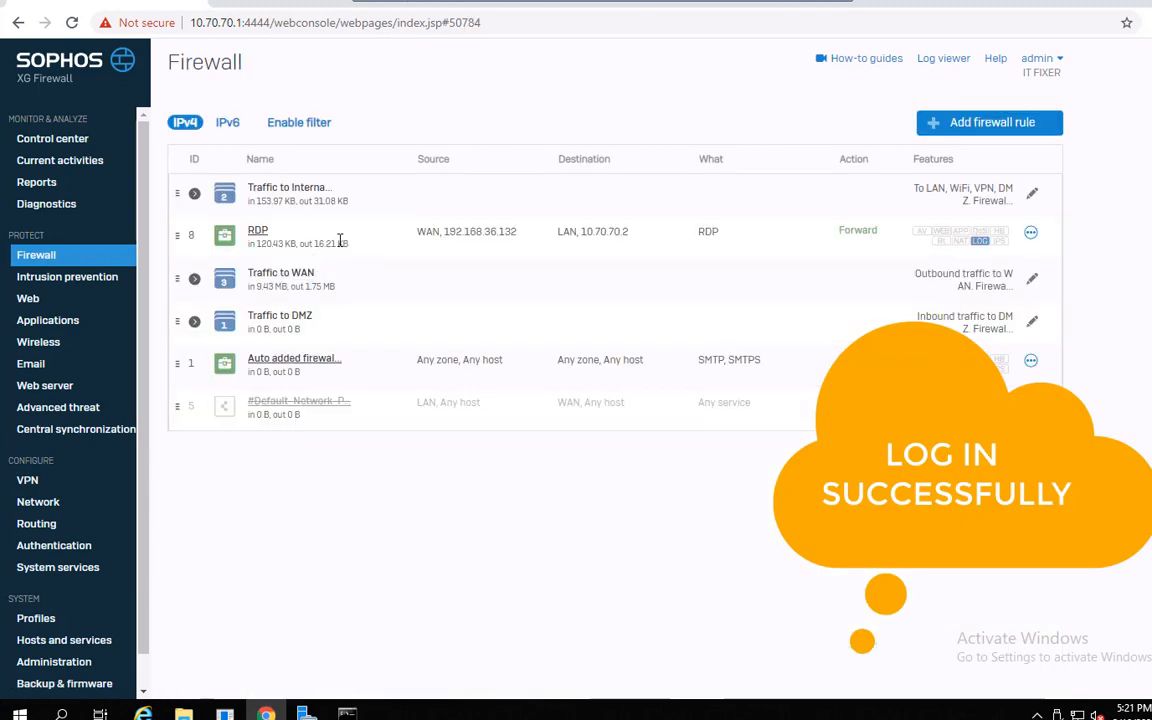
left_click(187, 194)
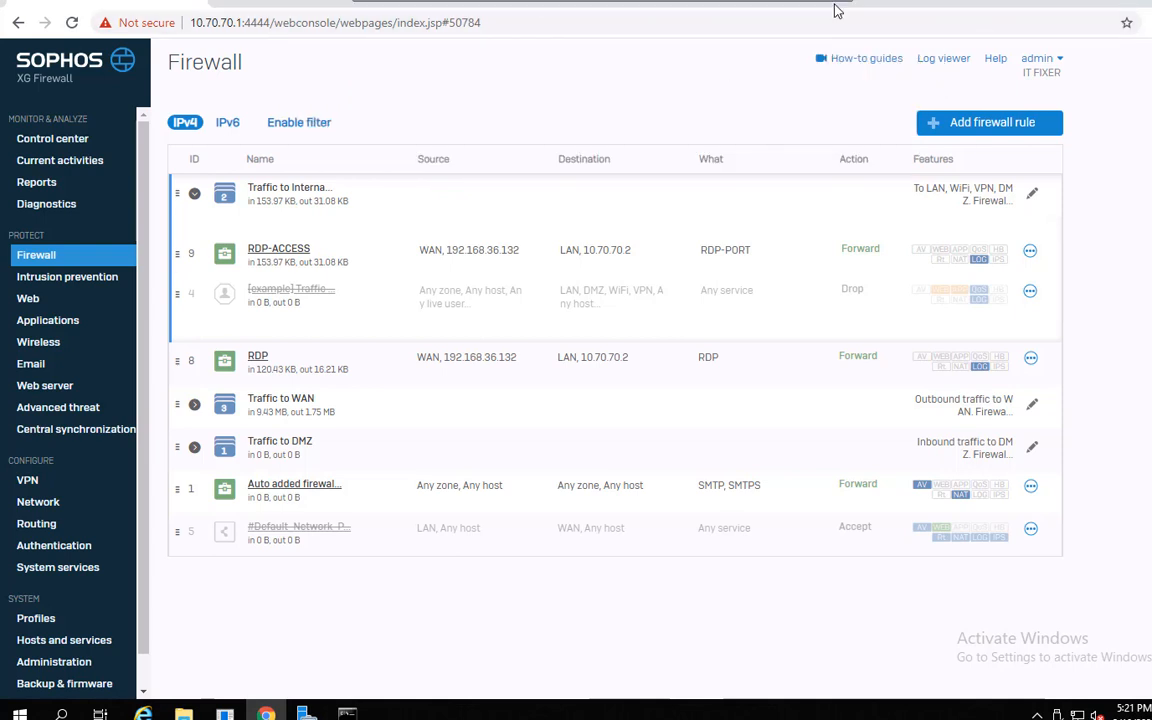
- Close the Remote Desktop session to the internal PC
left_click(845, 3)
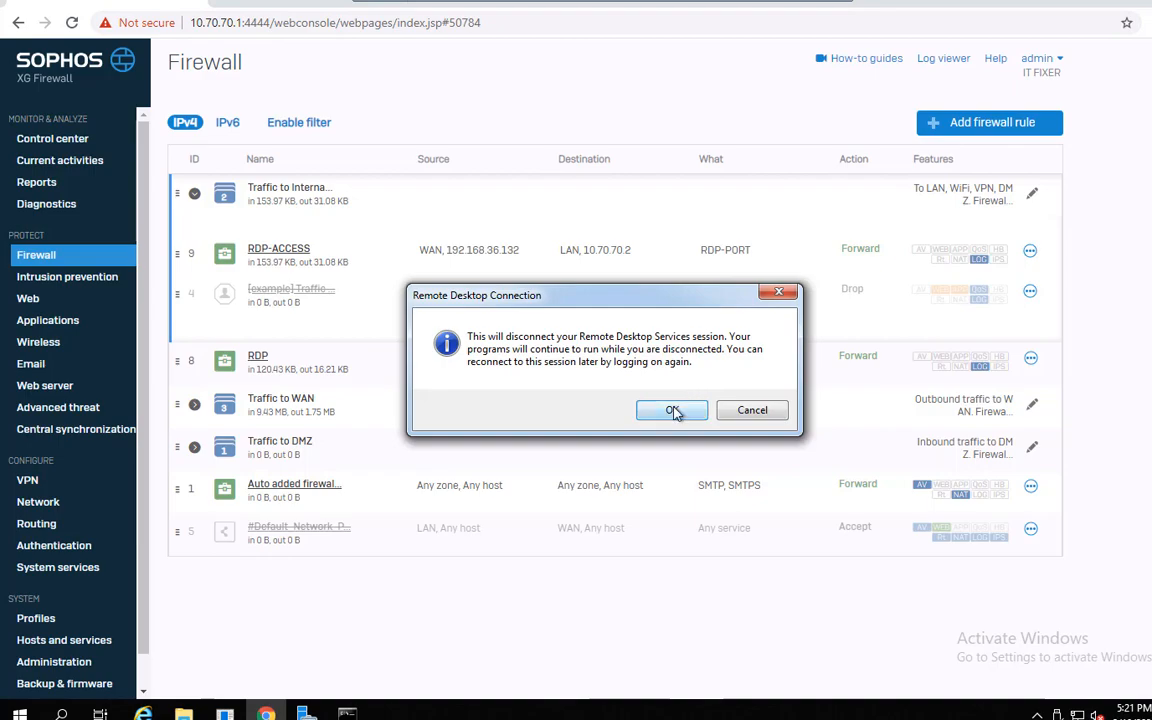